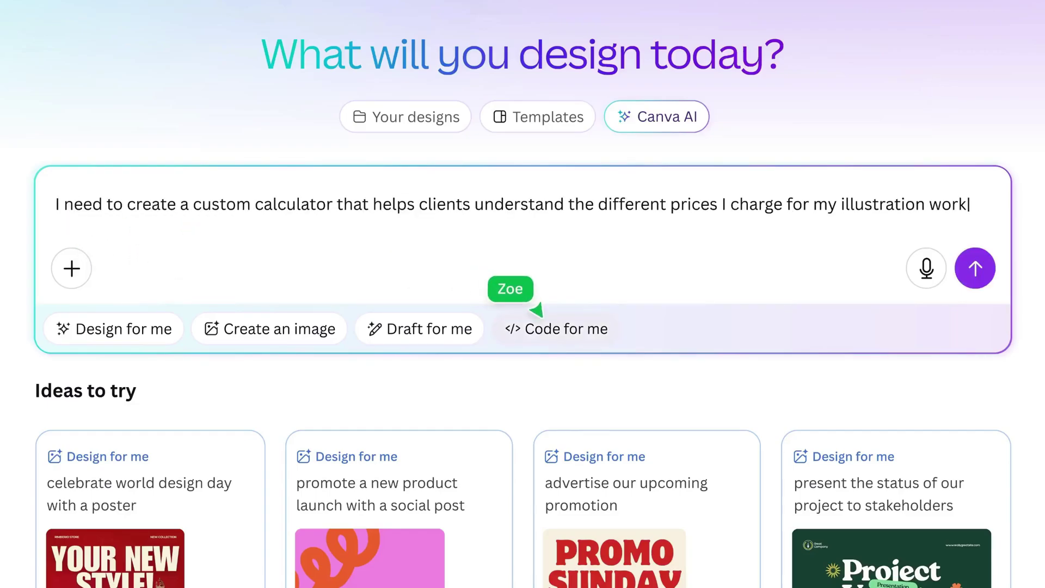
Step: Generate the illustration pricing calculator, then ask for a bold condensed font, warm palette and abstract shape
click(534, 314)
click(974, 268)
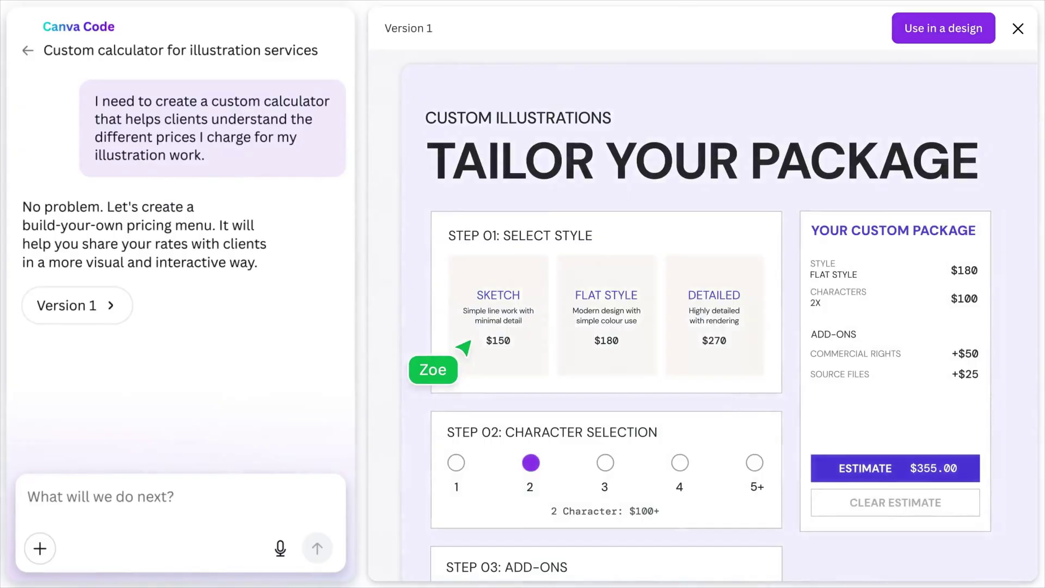
click(240, 489)
text(Can)
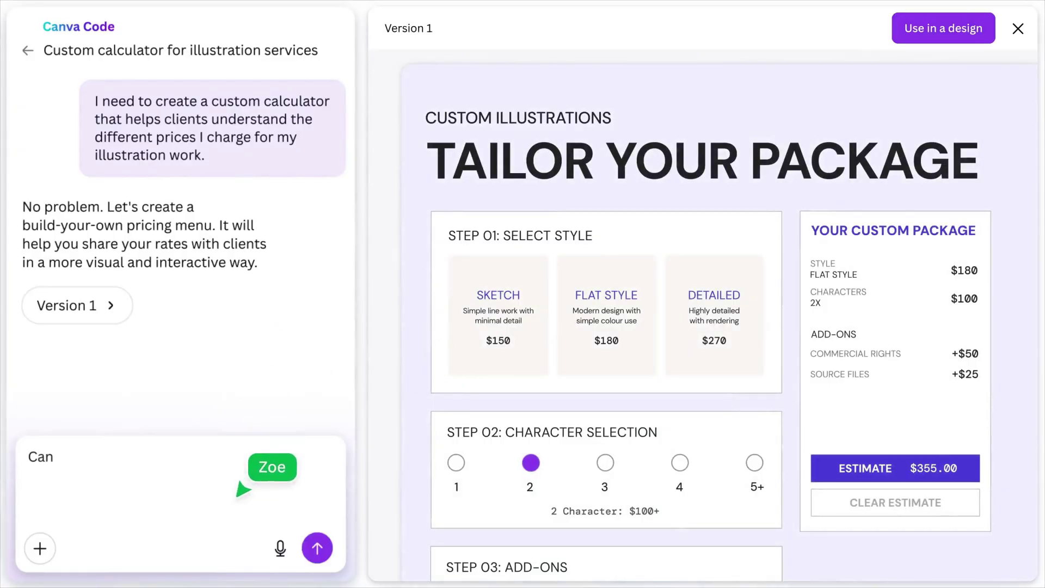
text( you add a bold and condensed font and include a warm colour palette. Can you also make it mo)
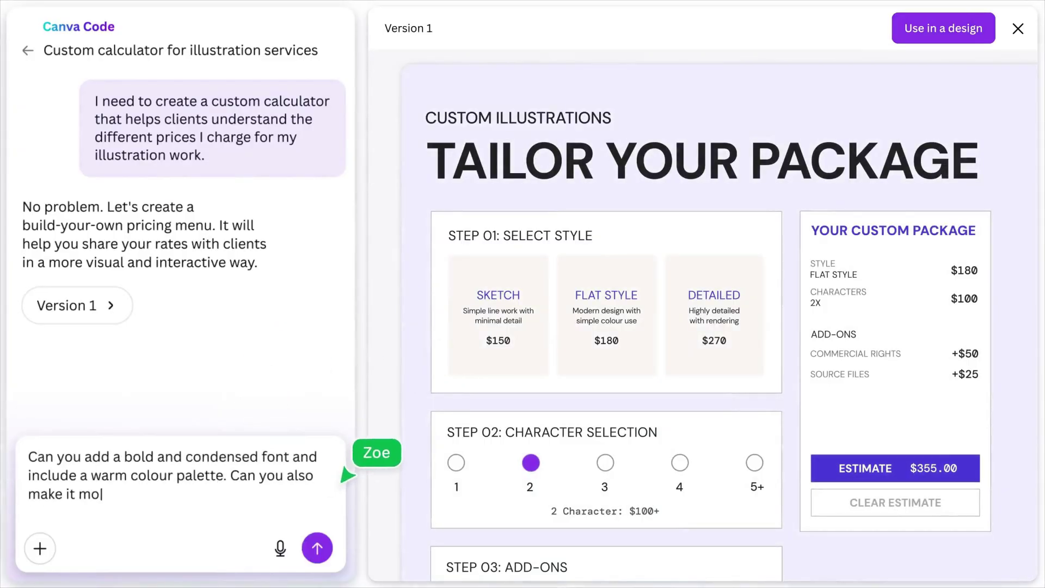
text(dern and add an abstract shape in the background?)
click(317, 547)
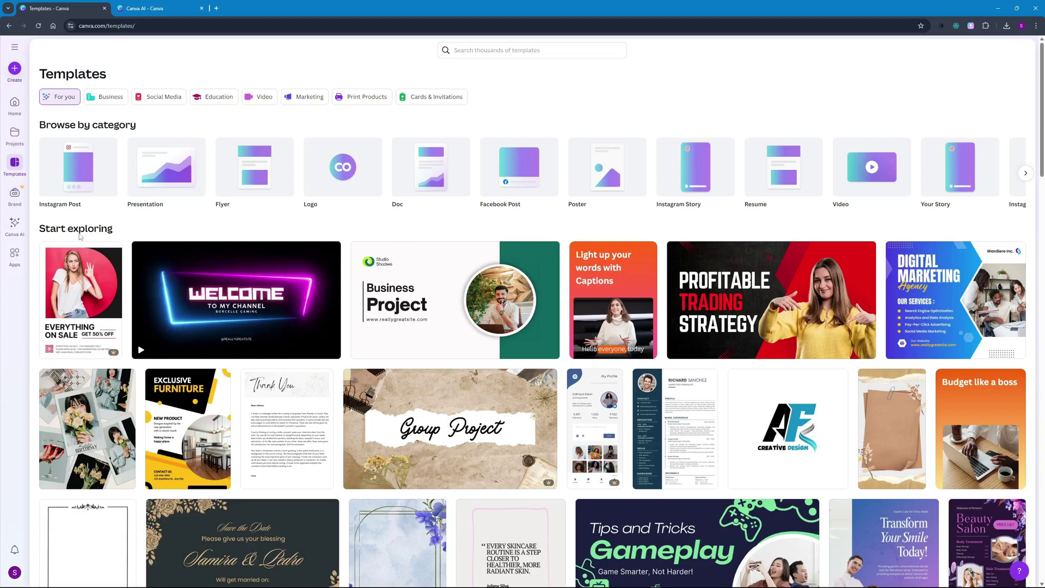
Step: Open Canva AI's Code for me mode and switch to the Solar System Explorer thread
click(15, 225)
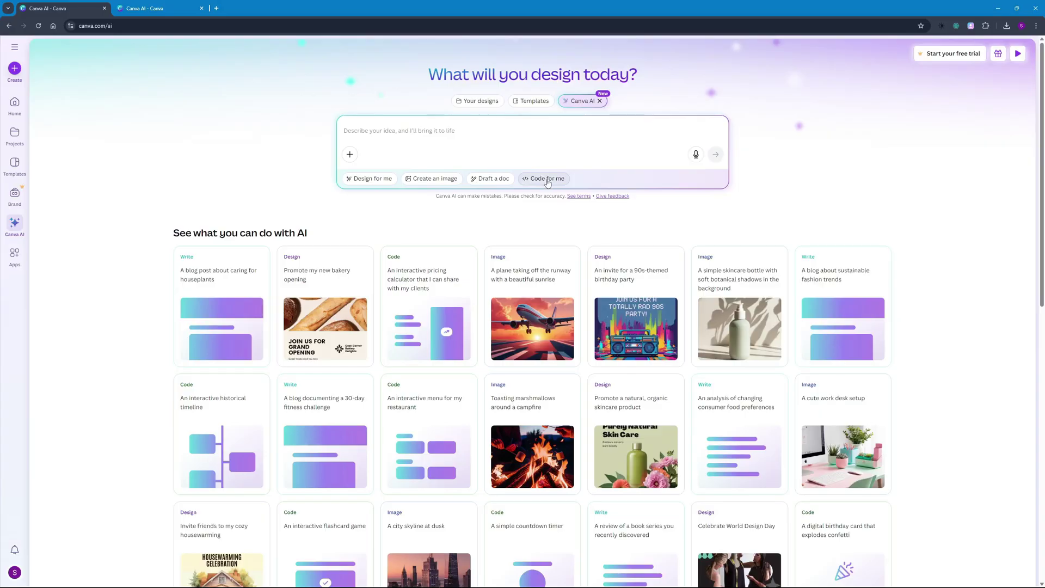
click(546, 178)
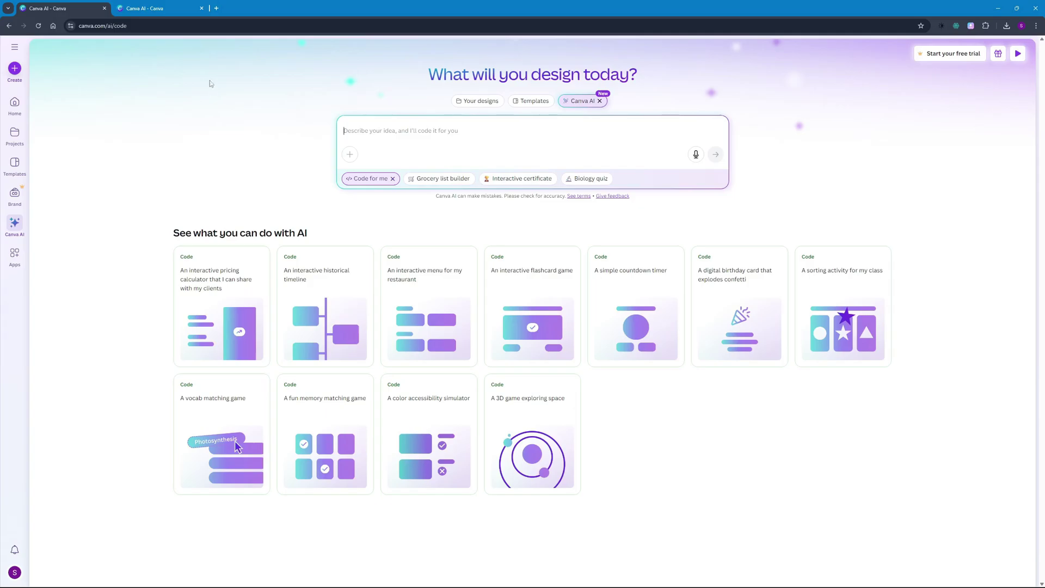
click(158, 8)
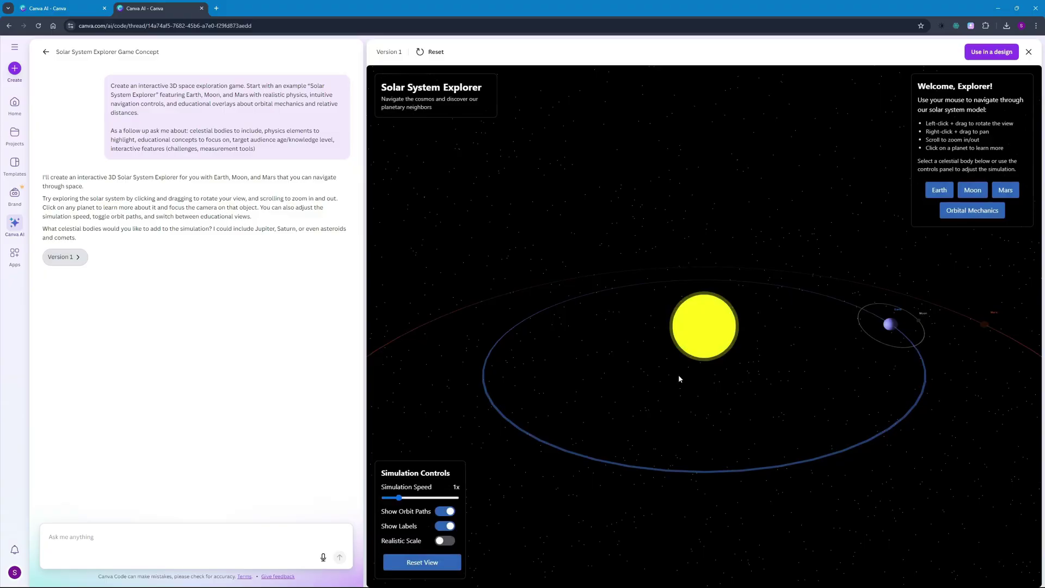
Step: Rotate and zoom the 3D solar system view, then raise simulation speed to 5.0x
drag(713, 427, 810, 399)
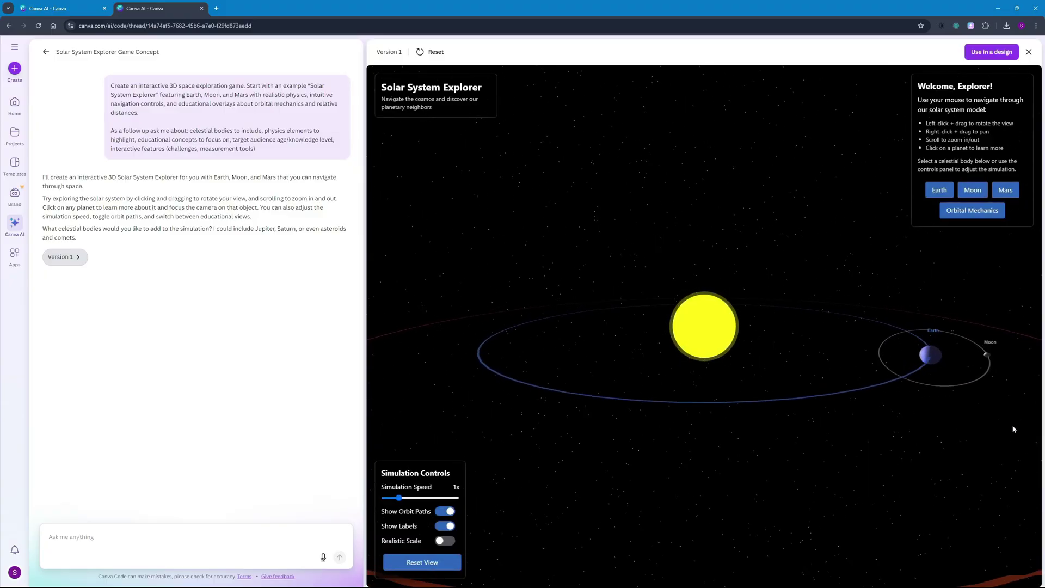
drag(1033, 455, 995, 424)
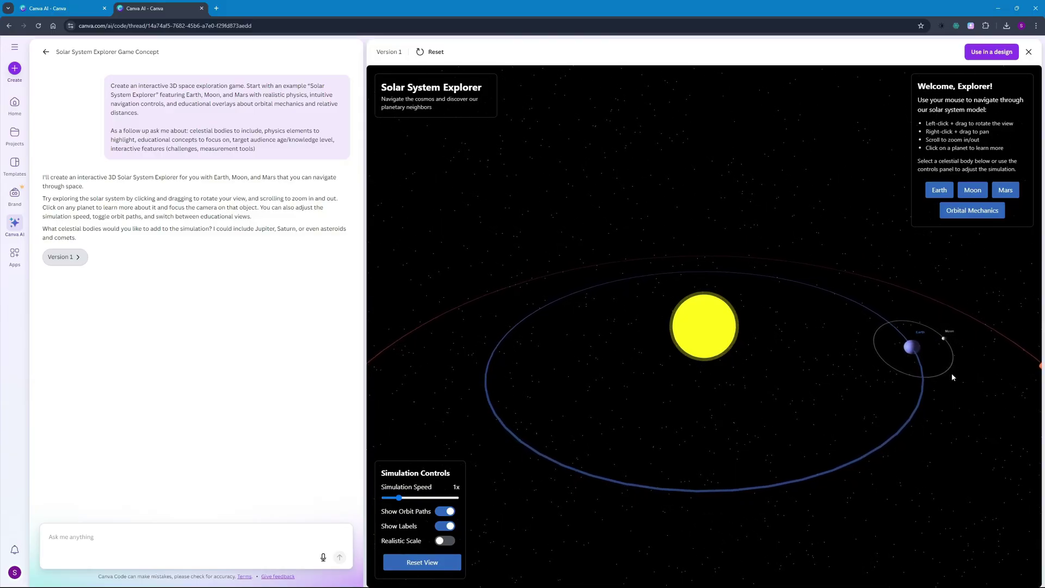
drag(952, 373, 936, 385)
scroll(935, 388, down, 3)
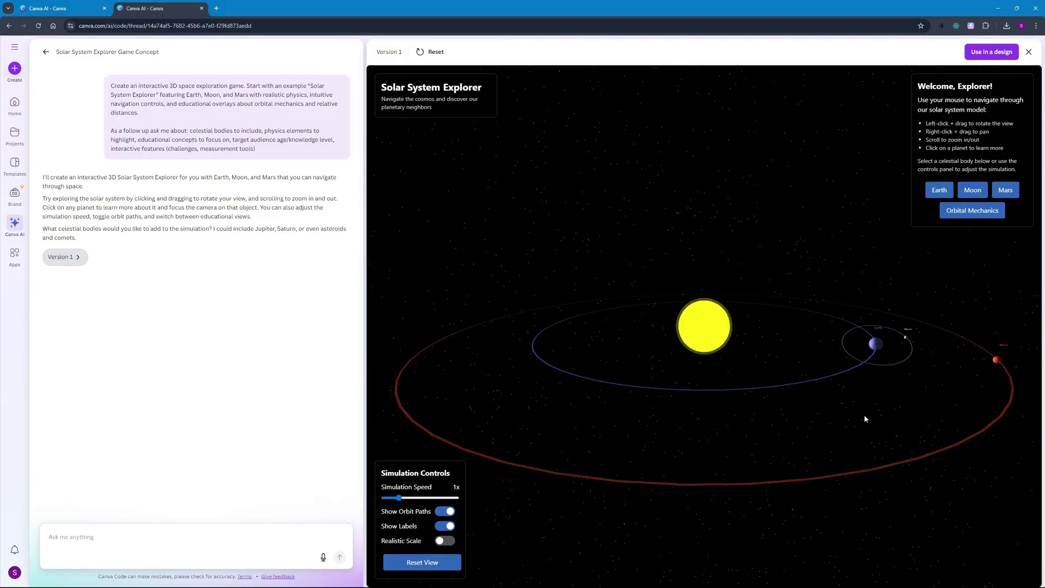
scroll(793, 414, up, 4)
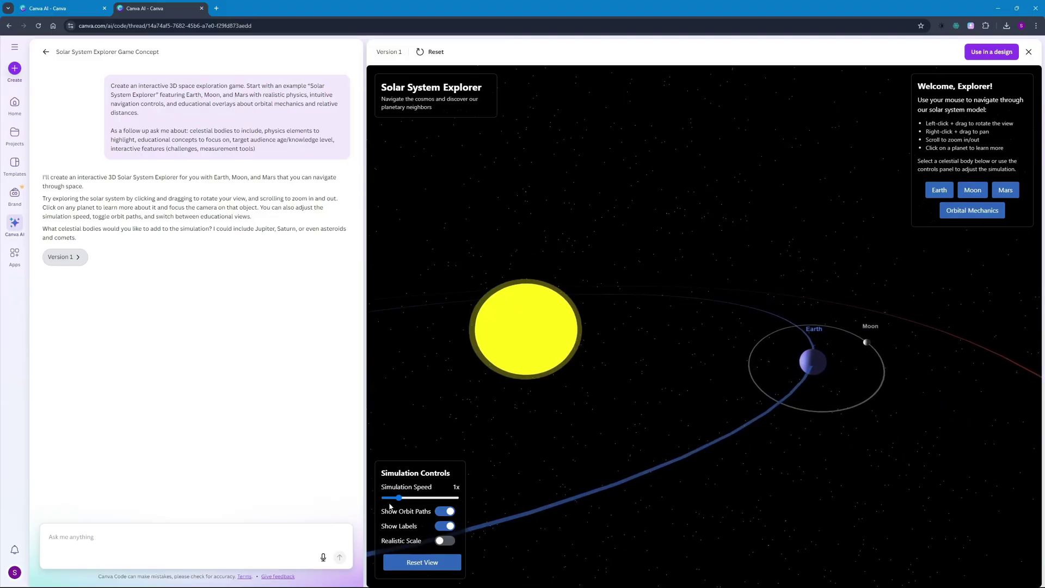
drag(400, 498, 473, 495)
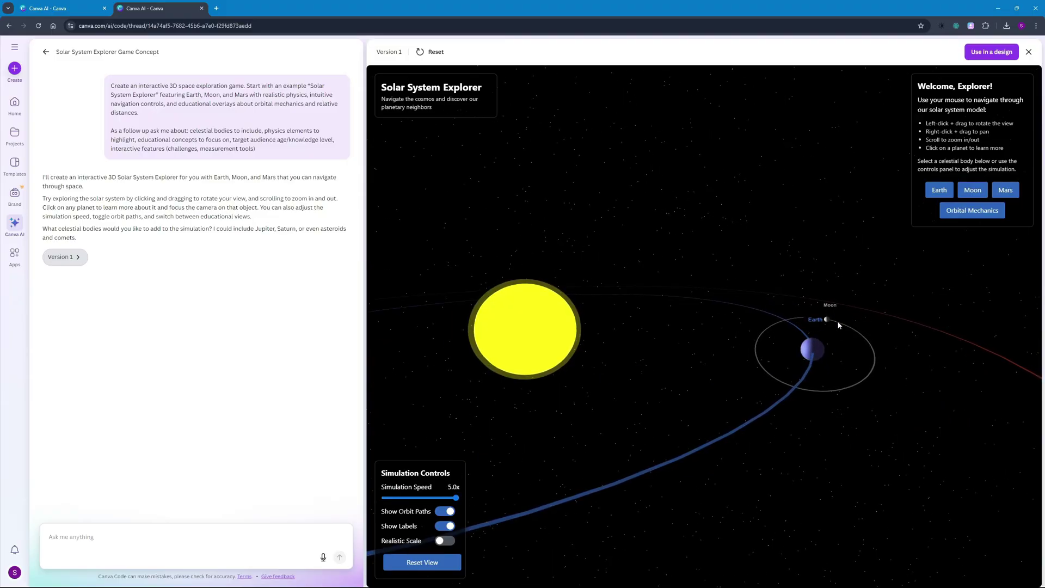
Step: Bring Mars into view, show Earth's facts panel and select the original prompt text
drag(932, 389, 851, 377)
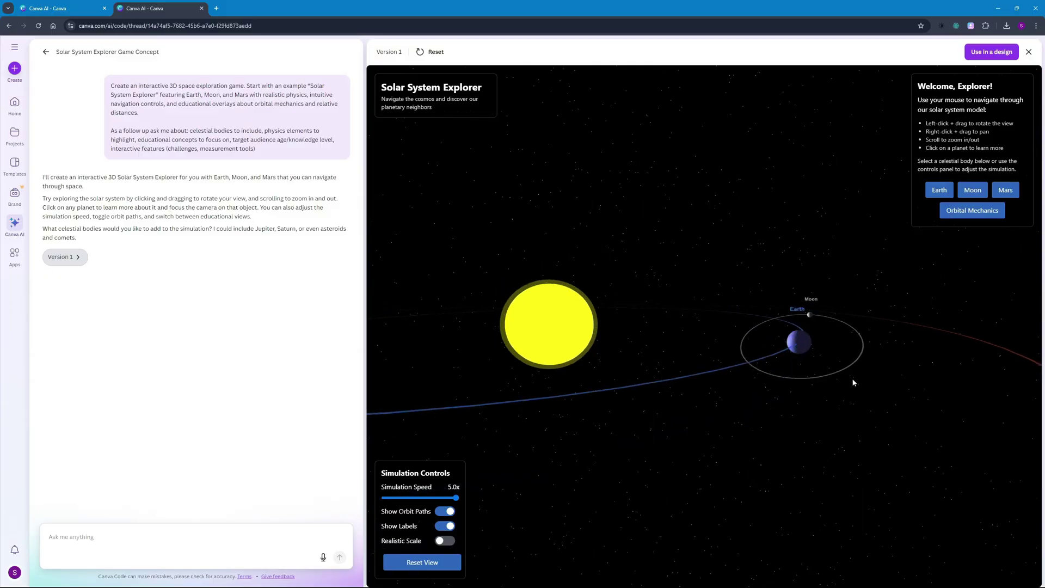
click(939, 190)
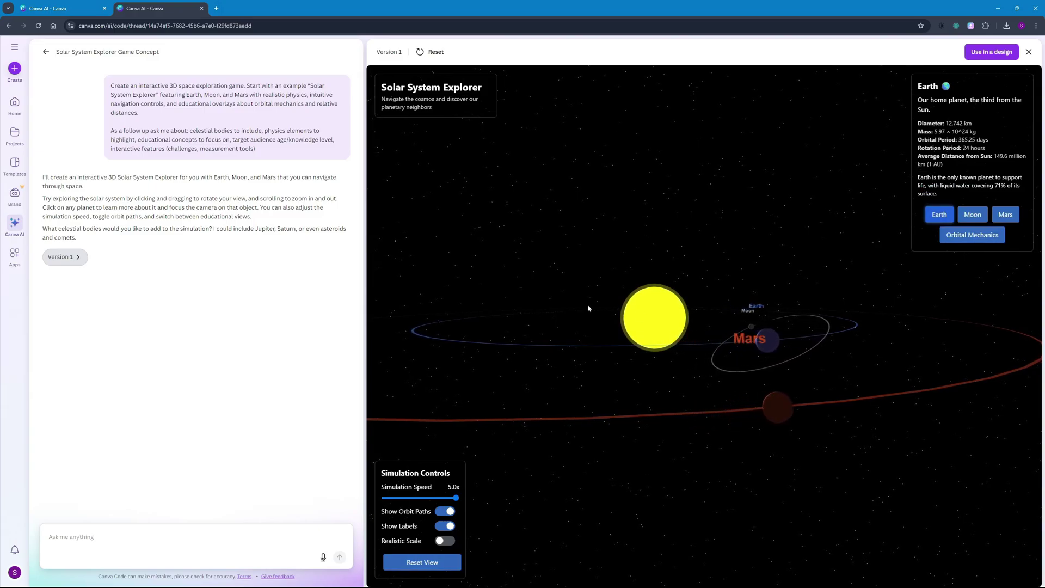
drag(255, 150, 98, 105)
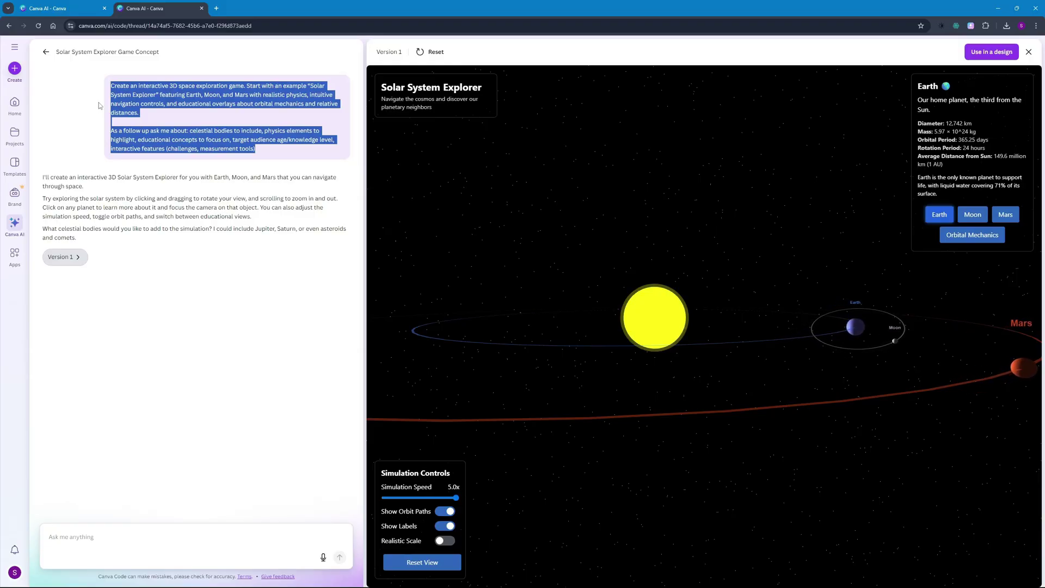
Step: Return to the Canva AI code home tab and submit the Spanish vocabulary flashcard prompt
key(ctrl+Page_Up)
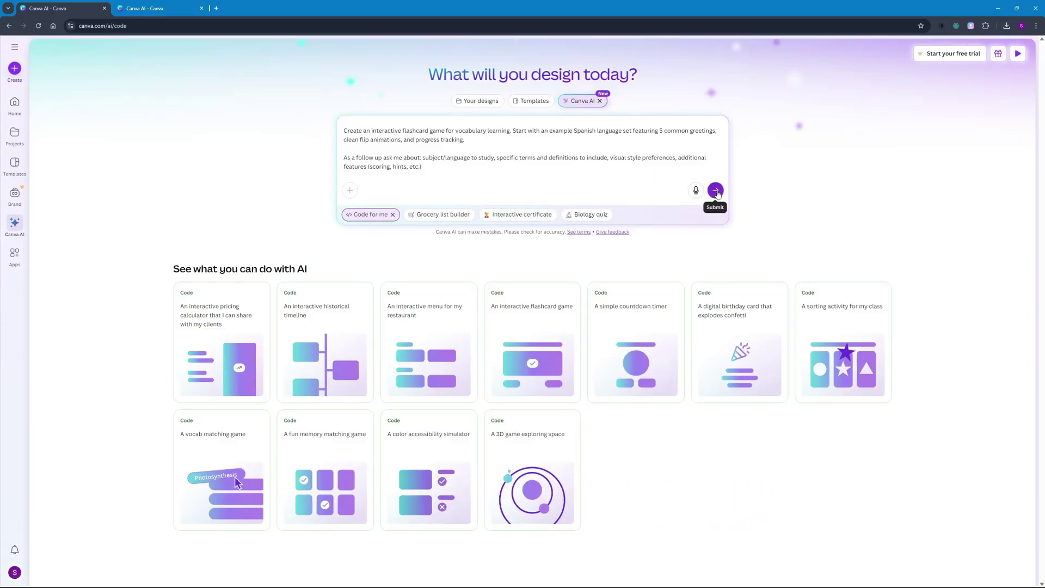
click(716, 191)
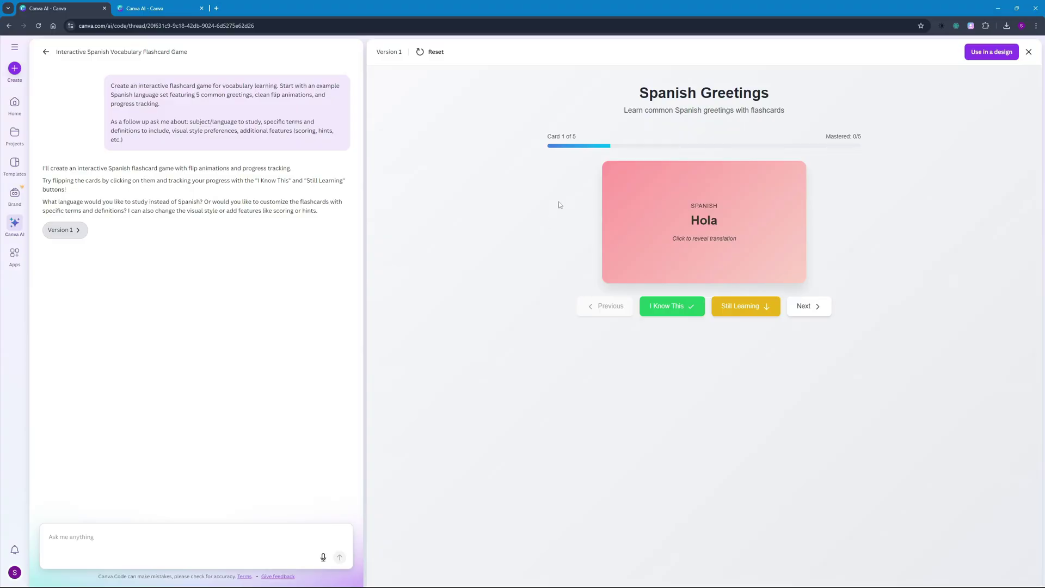
Step: Highlight the Spanish Greetings title and subtitle text in the preview
drag(647, 92, 794, 97)
click(653, 110)
drag(656, 111, 793, 113)
click(799, 112)
Step: Mark all five cards mastered, from Hola to ¿Cómo estás?, and restart the deck
click(671, 306)
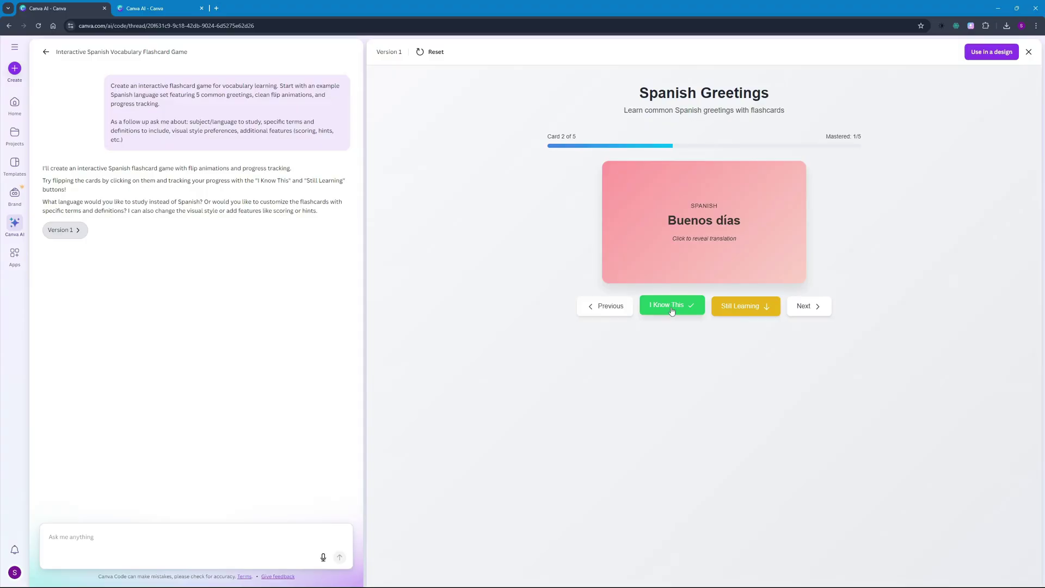
click(672, 308)
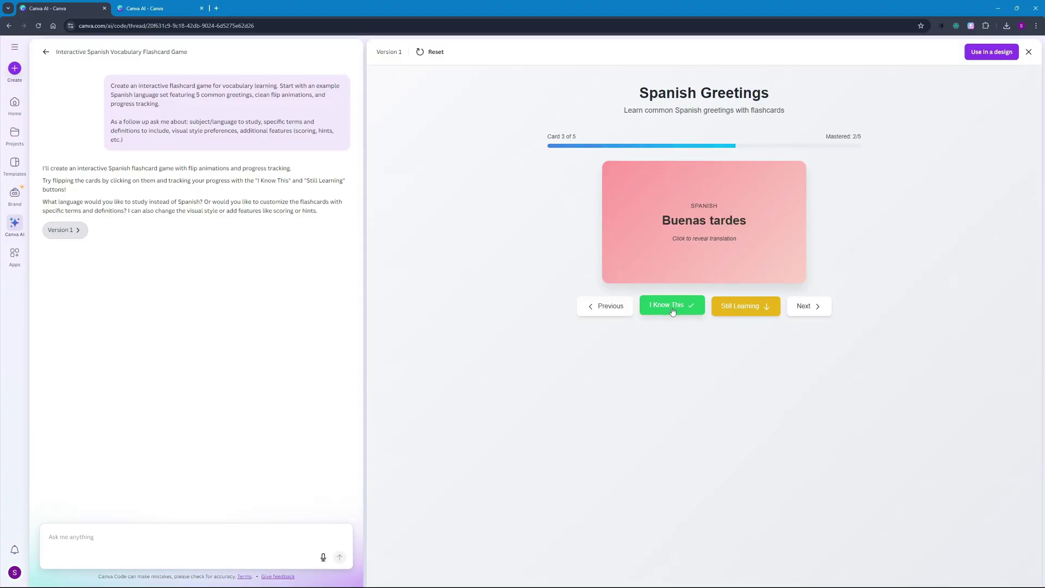
click(673, 311)
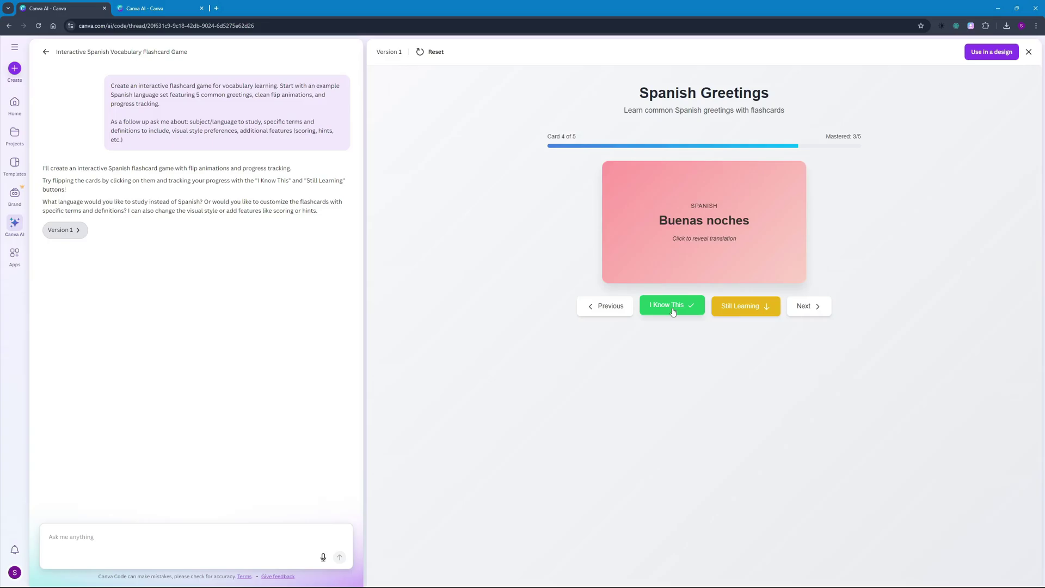
click(672, 312)
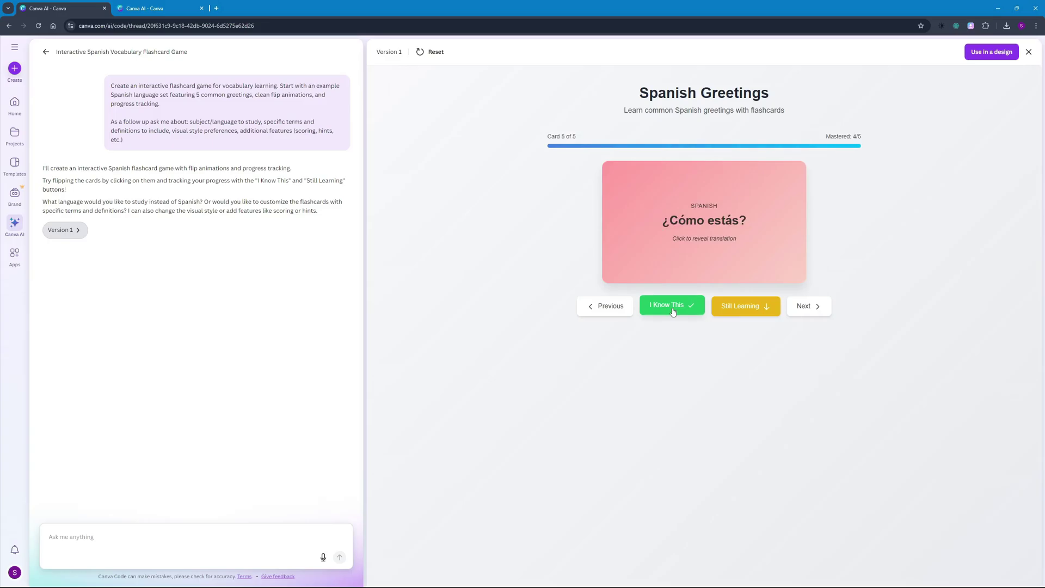
click(673, 312)
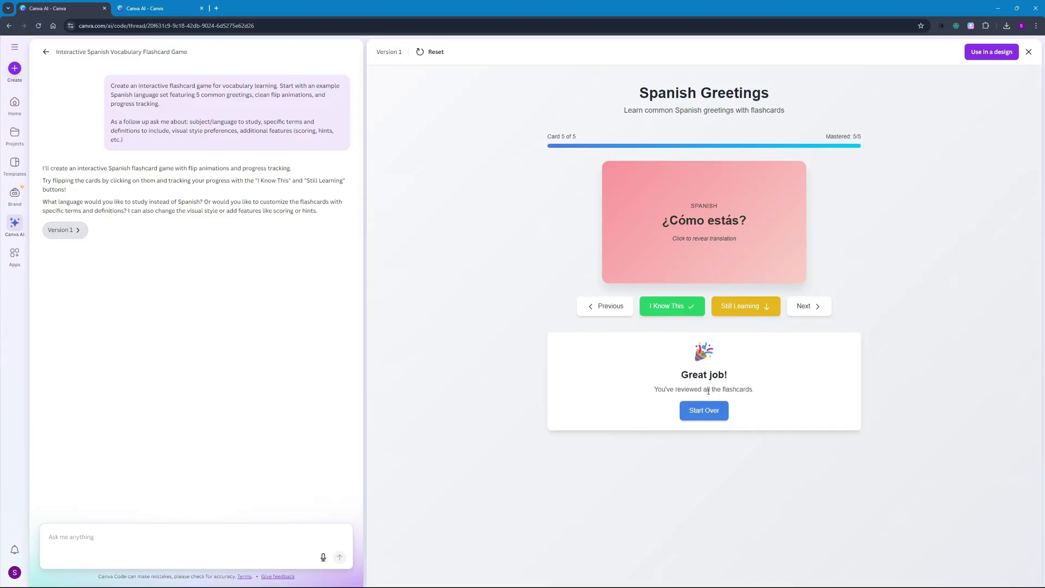
click(710, 420)
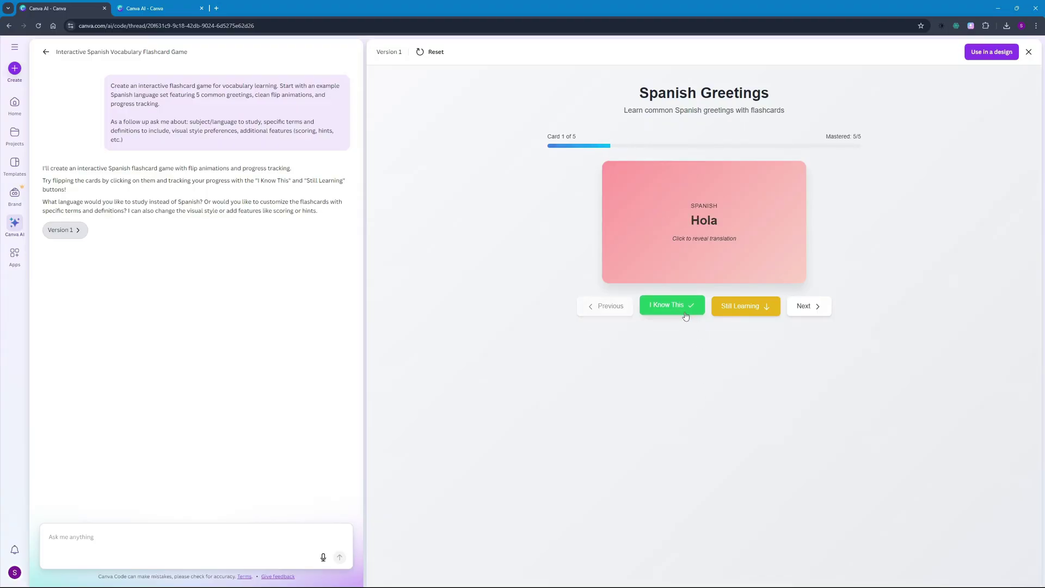
Step: Mark Hola as still learning, go back to it, and reset the game's progress
click(741, 310)
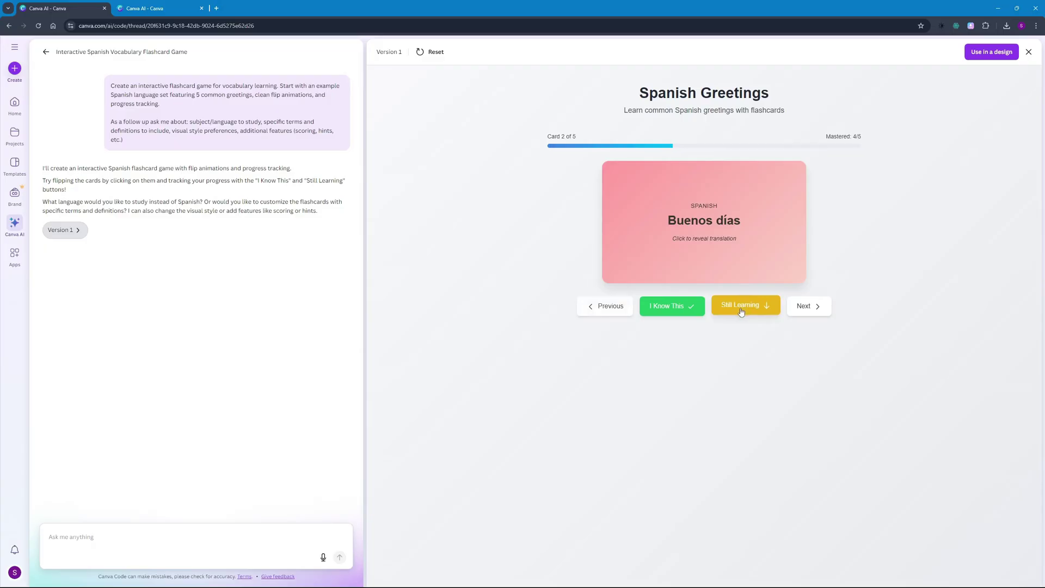
click(741, 309)
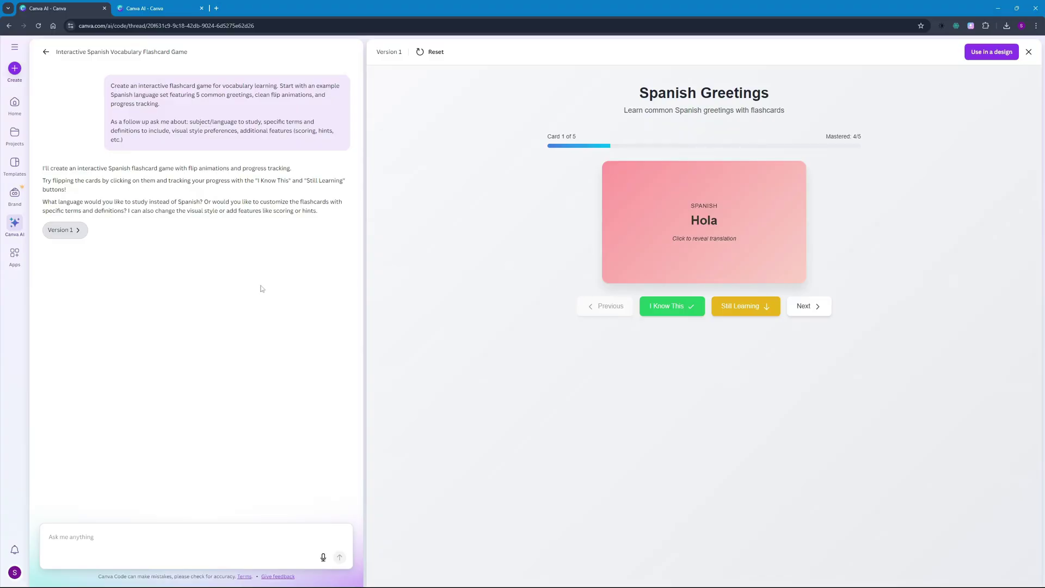
click(79, 230)
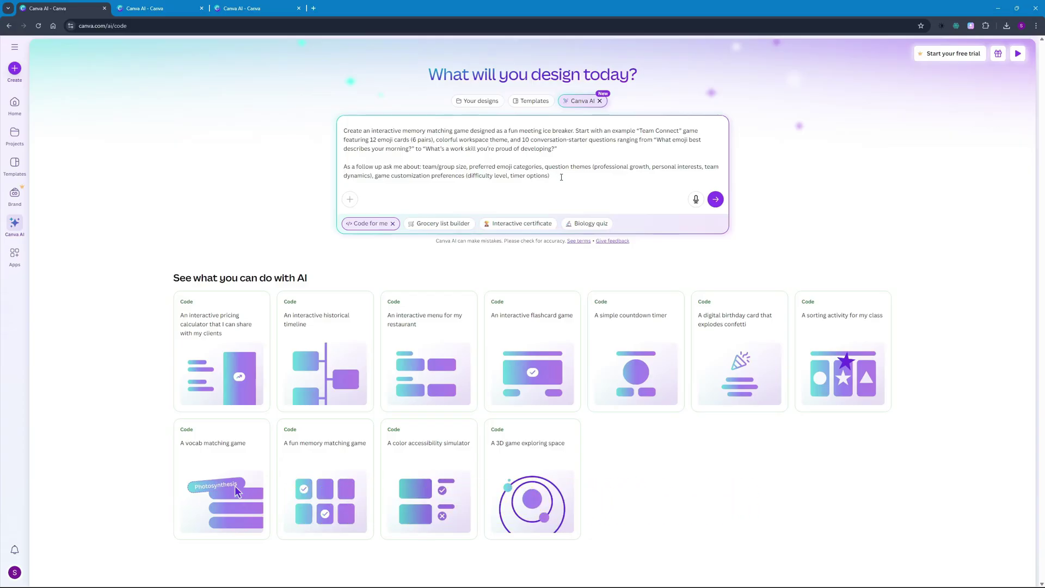
Step: Submit the Team Connect memory game prompt and return to the Spanish flashcard tab
click(715, 199)
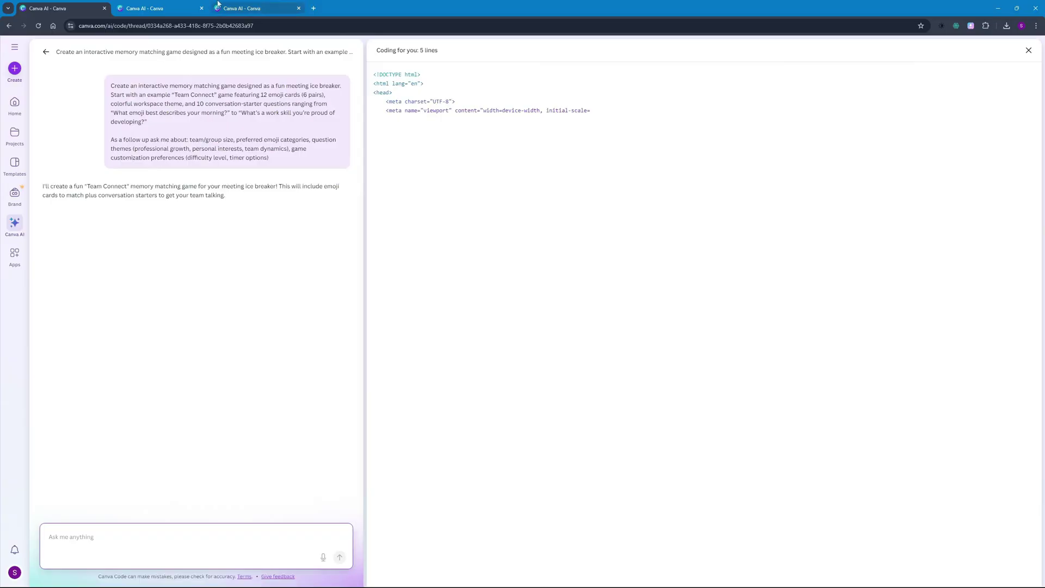
click(144, 8)
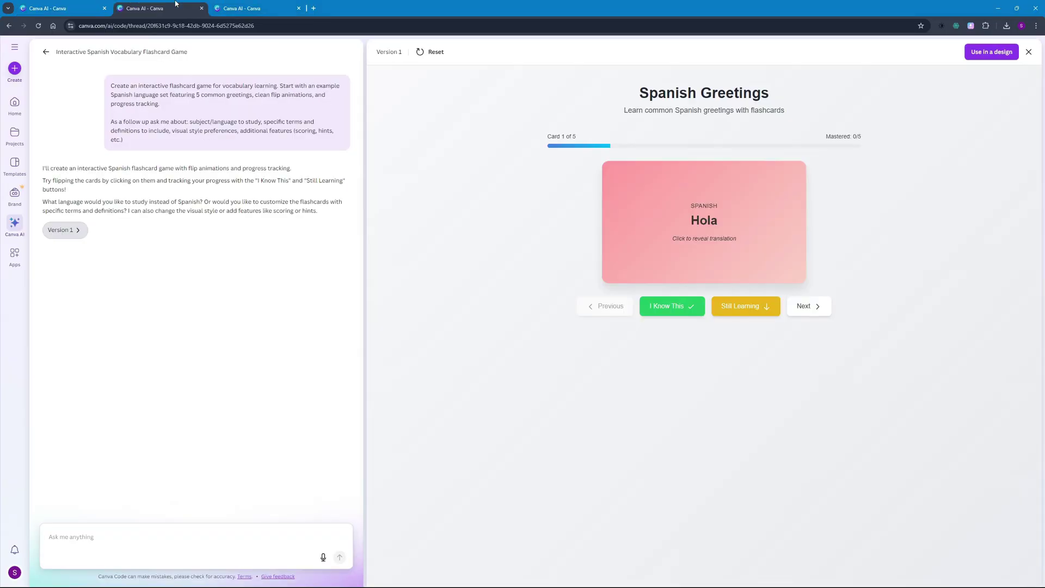
Step: Add the Spanish flashcard game to a design, then return to the Team Connect game tab
click(991, 51)
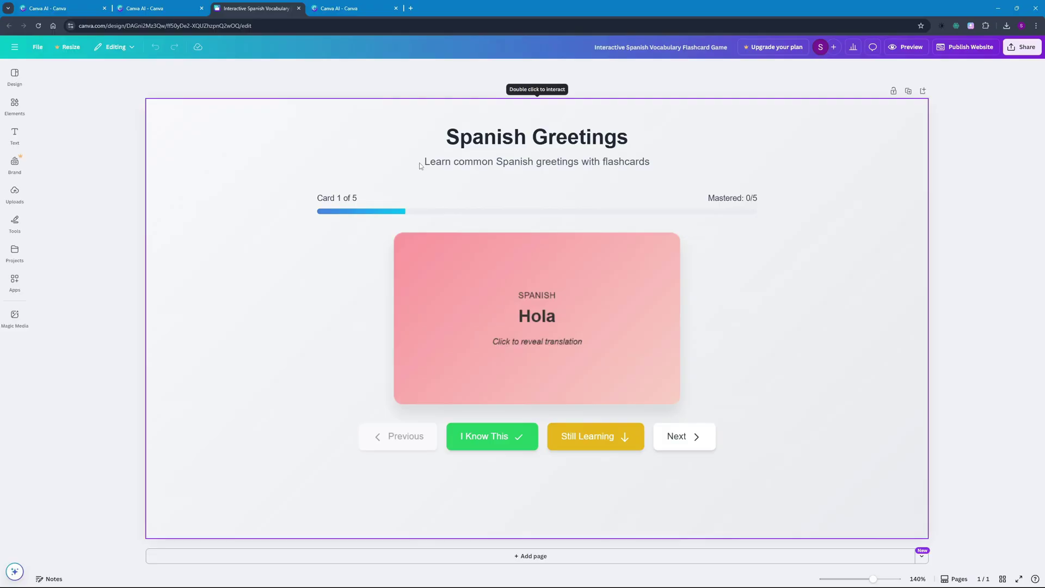
key(ctrl+1)
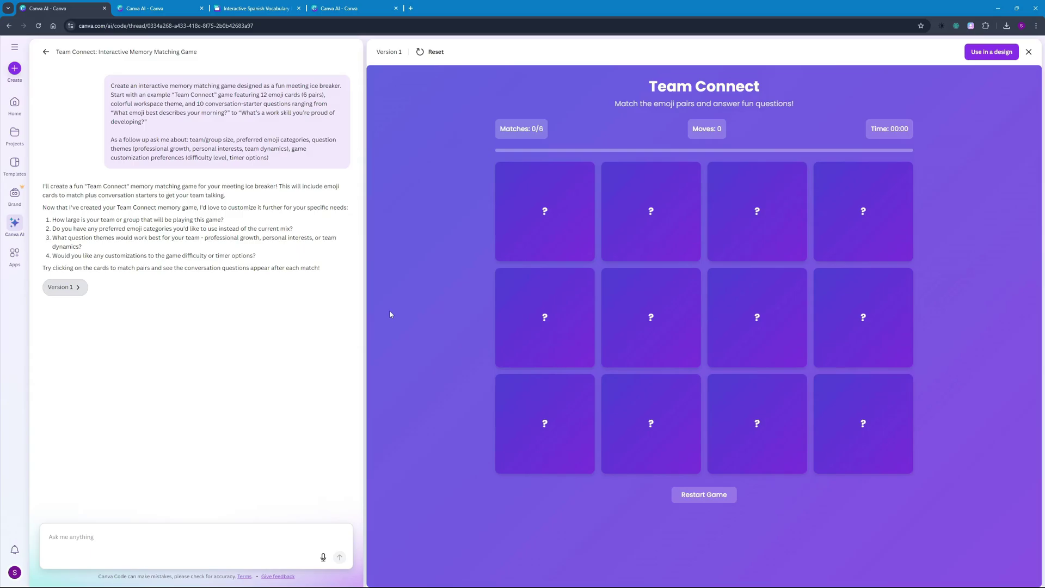
Step: Flip Team Connect cards until the puzzle-piece pair is matched
click(544, 224)
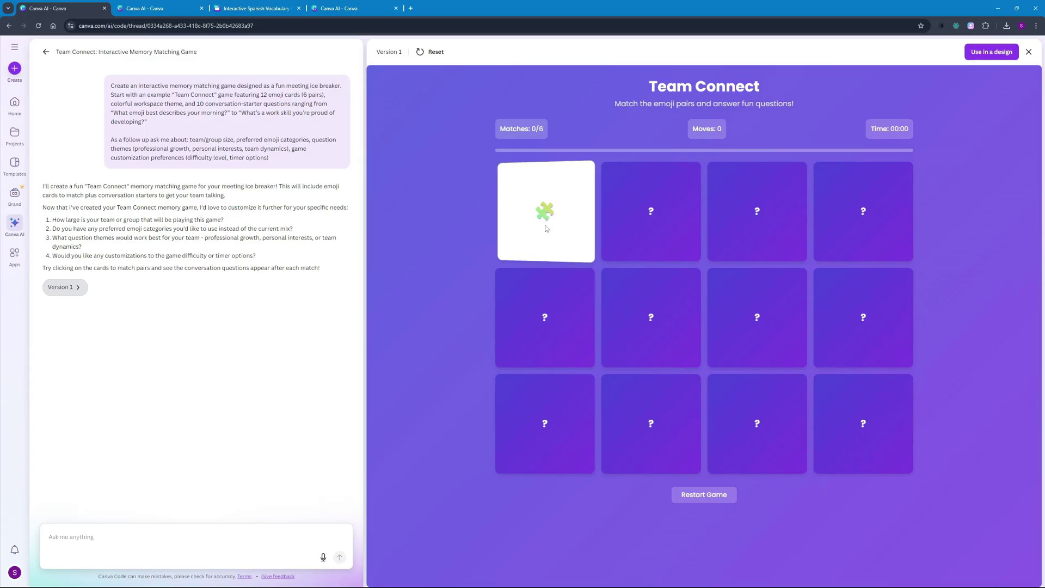
click(790, 345)
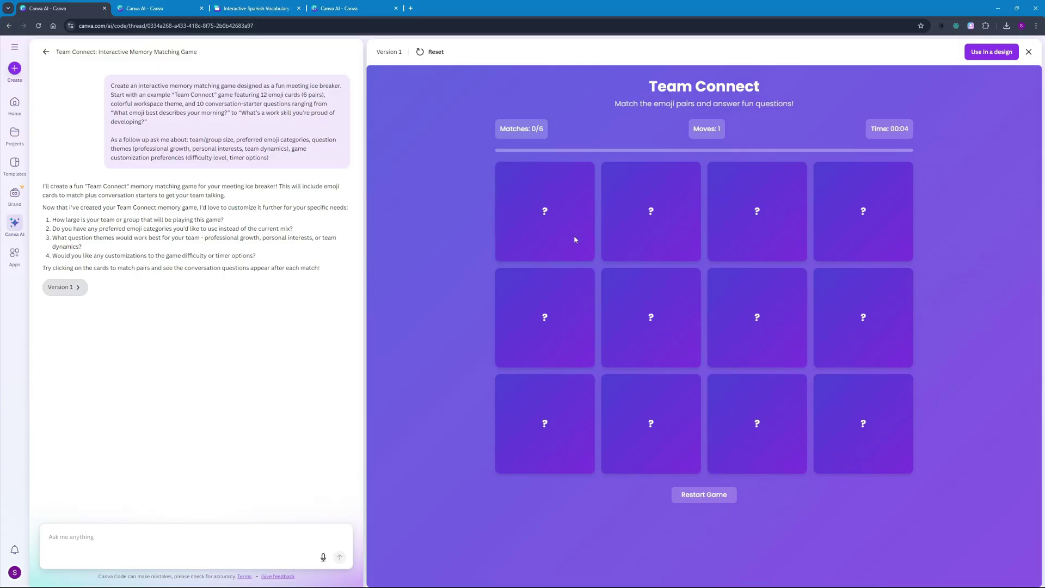
click(881, 216)
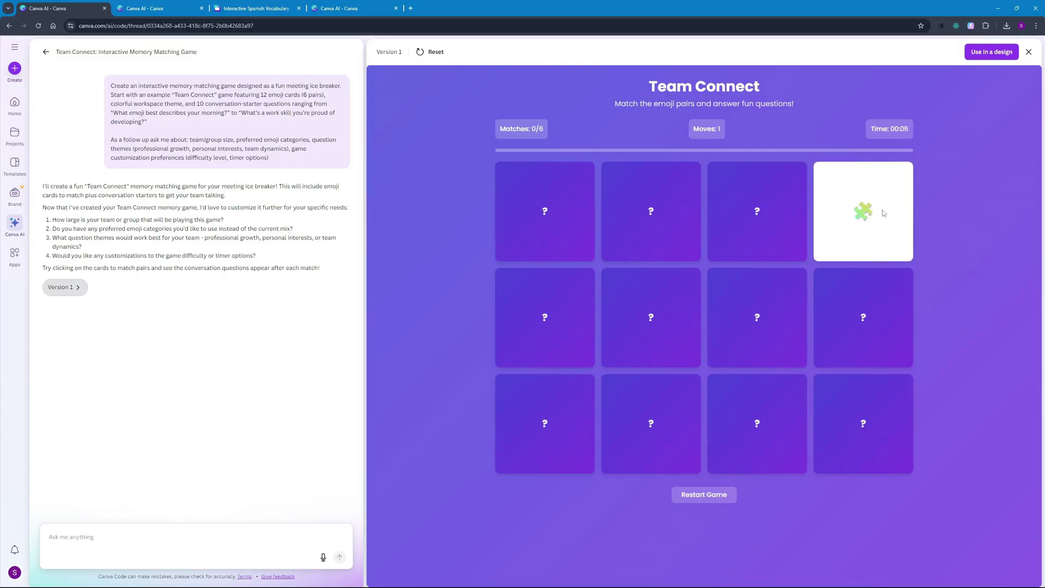
click(537, 211)
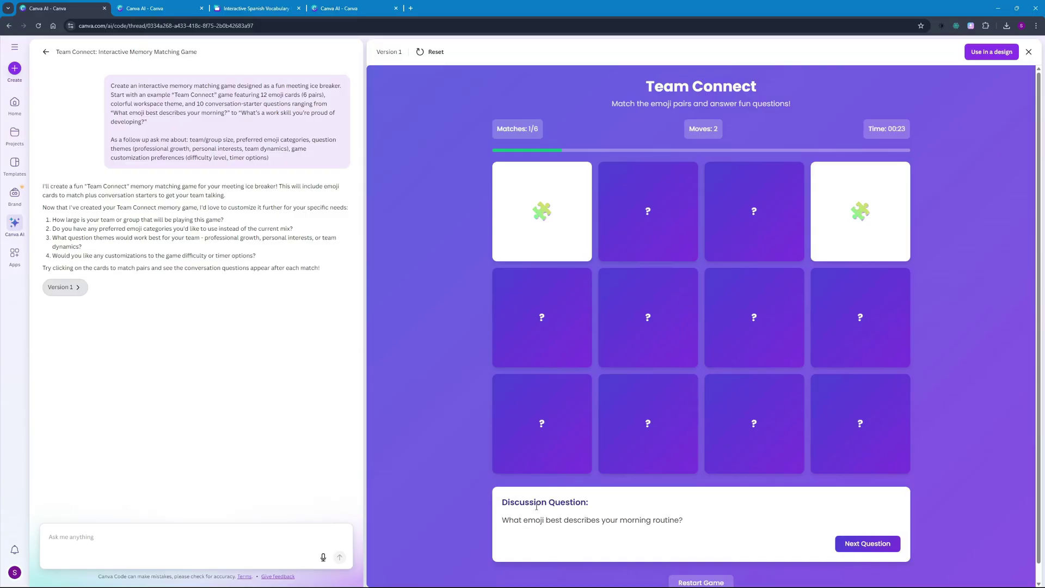
Step: Highlight the morning-routine discussion question, then bring up the Canva AI icon's link options
scroll(531, 507, down, 1)
drag(527, 506, 708, 507)
click(708, 507)
scroll(710, 509, up, 1)
right_click(20, 219)
Step: Open Canva AI in a new tab and submit the Daily Brain Boost solo trivia quiz prompt
click(43, 230)
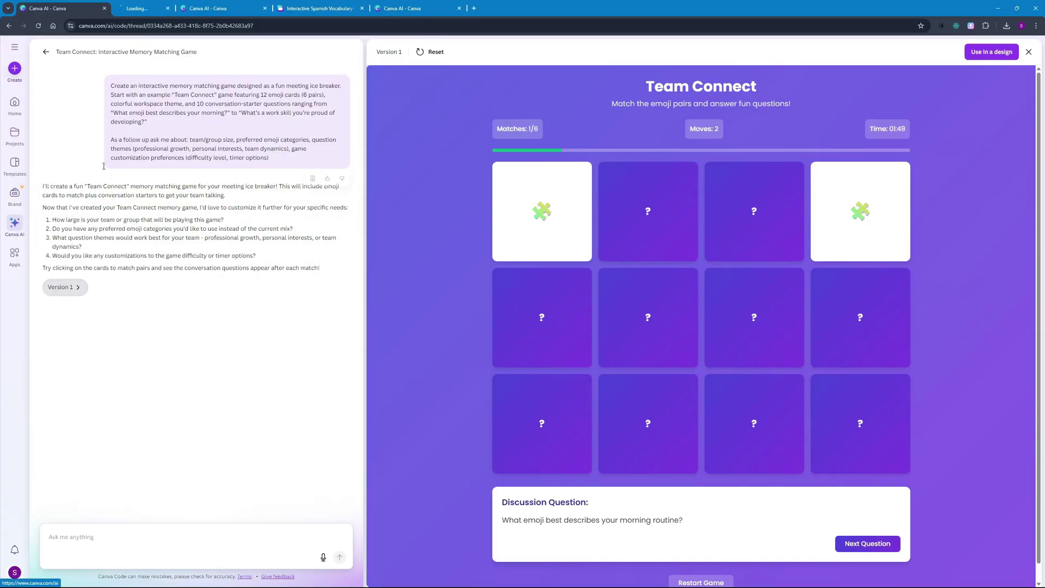
click(15, 222)
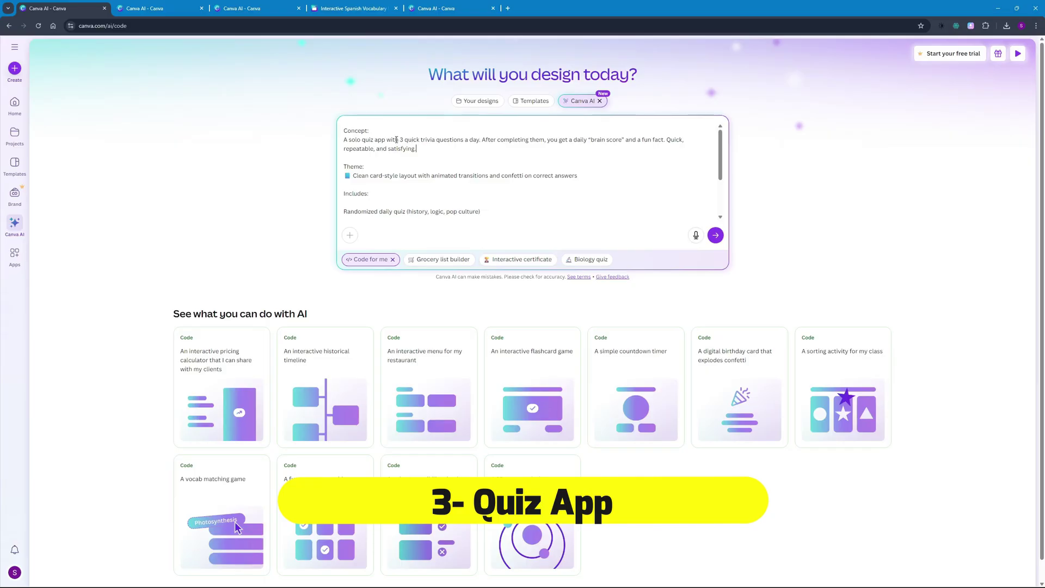
drag(394, 140, 479, 140)
click(480, 140)
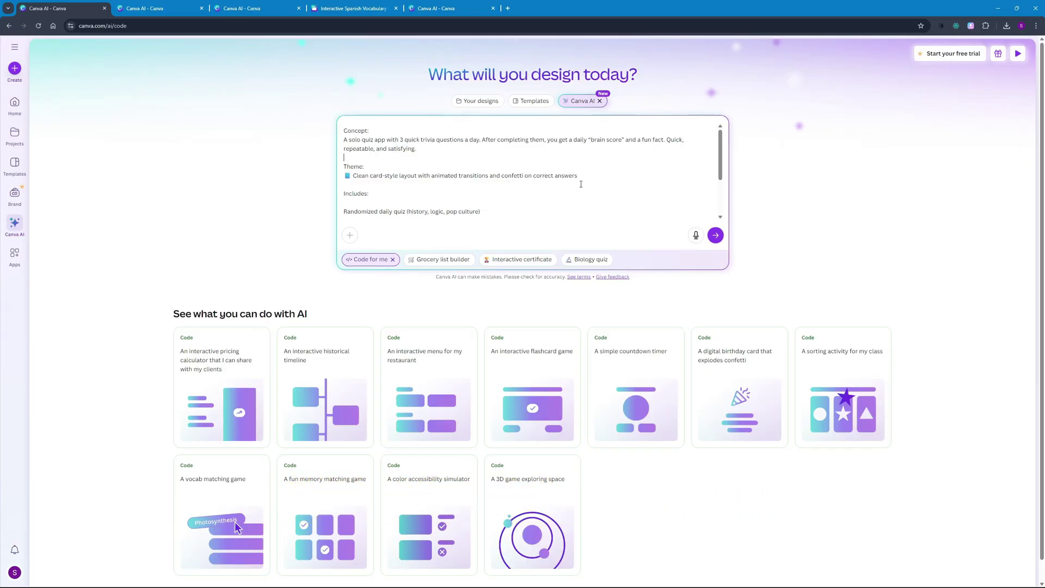
click(716, 235)
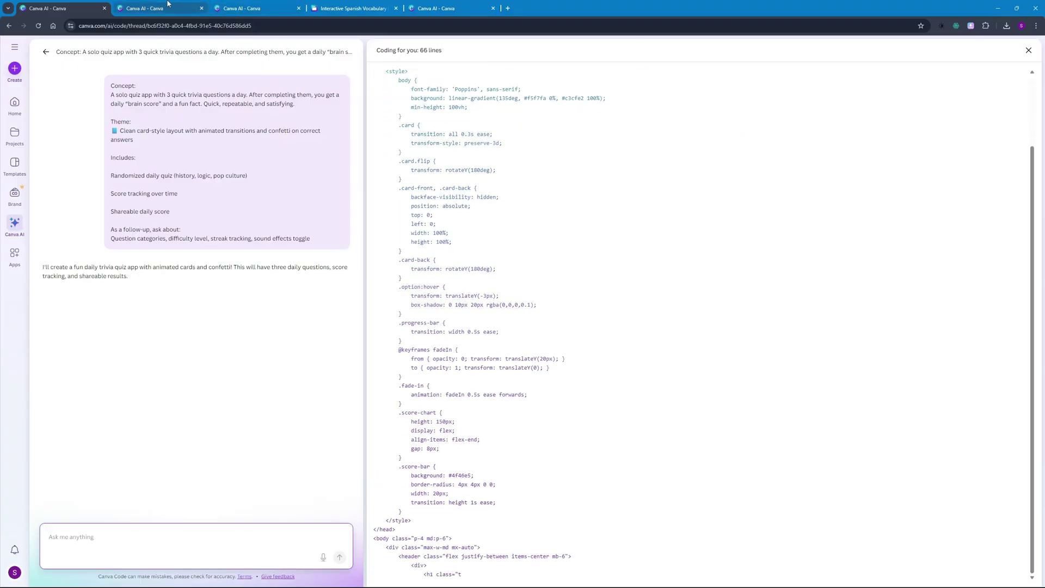
Step: Check the Team Connect, flashcard, design and quiz tabs, ending on Solar System Explorer
click(162, 5)
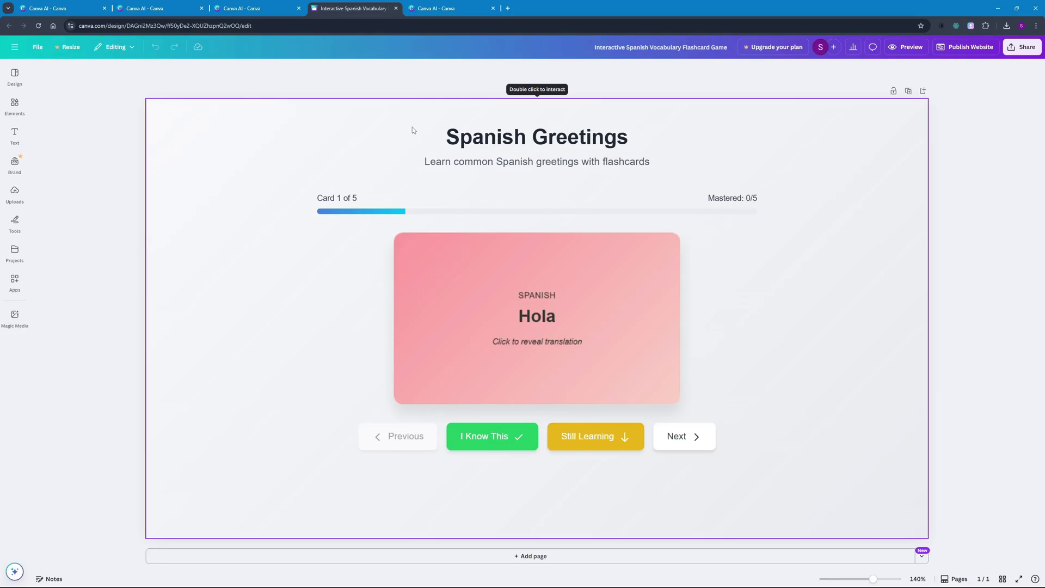
click(256, 9)
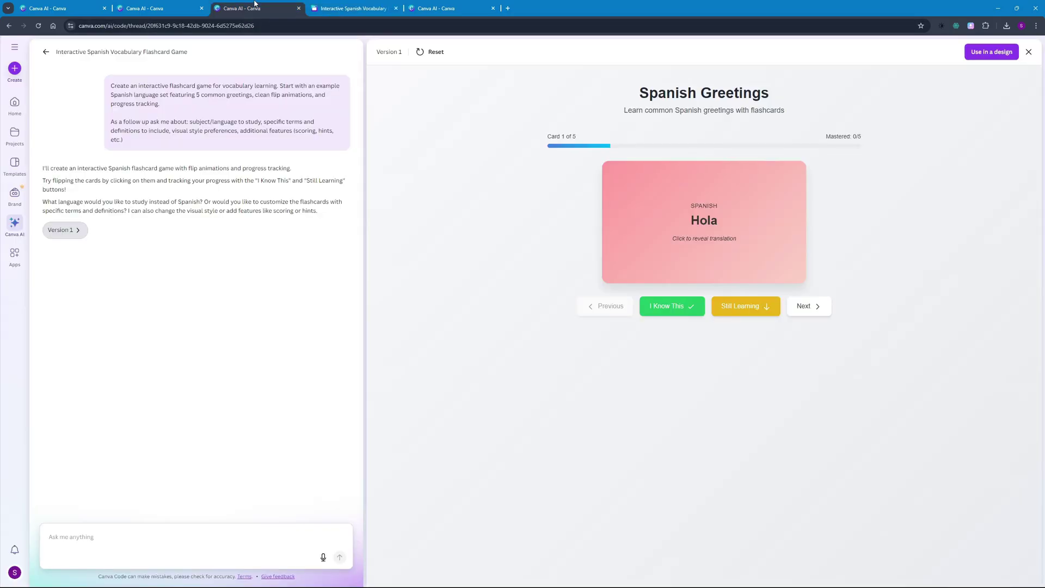
click(342, 5)
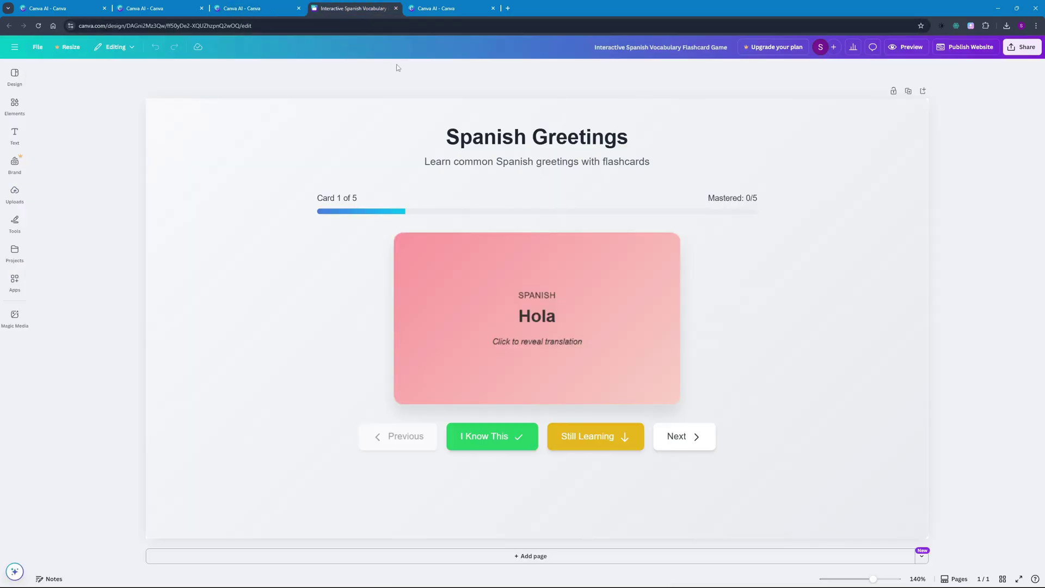
click(446, 8)
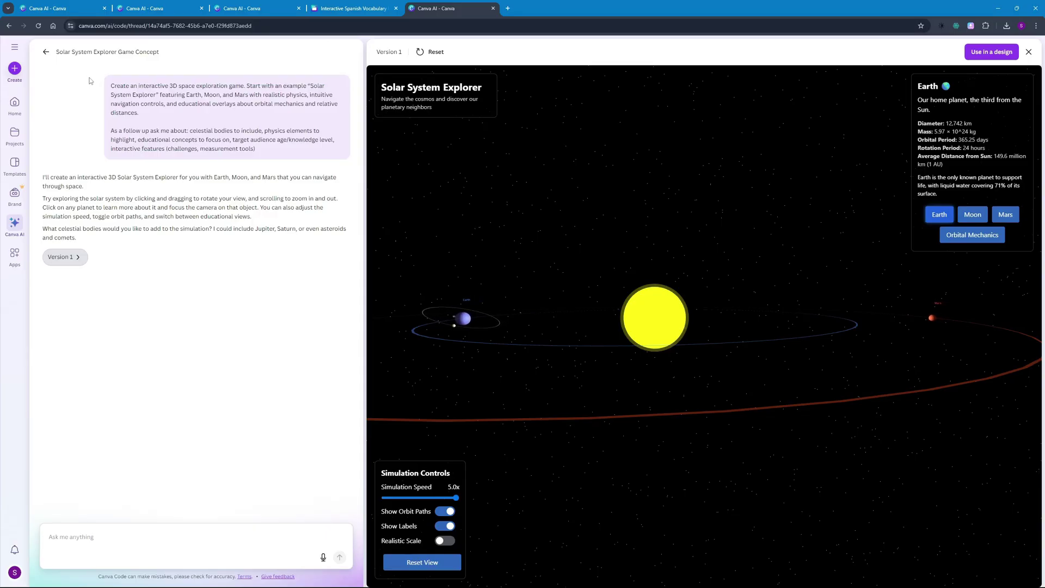
click(52, 8)
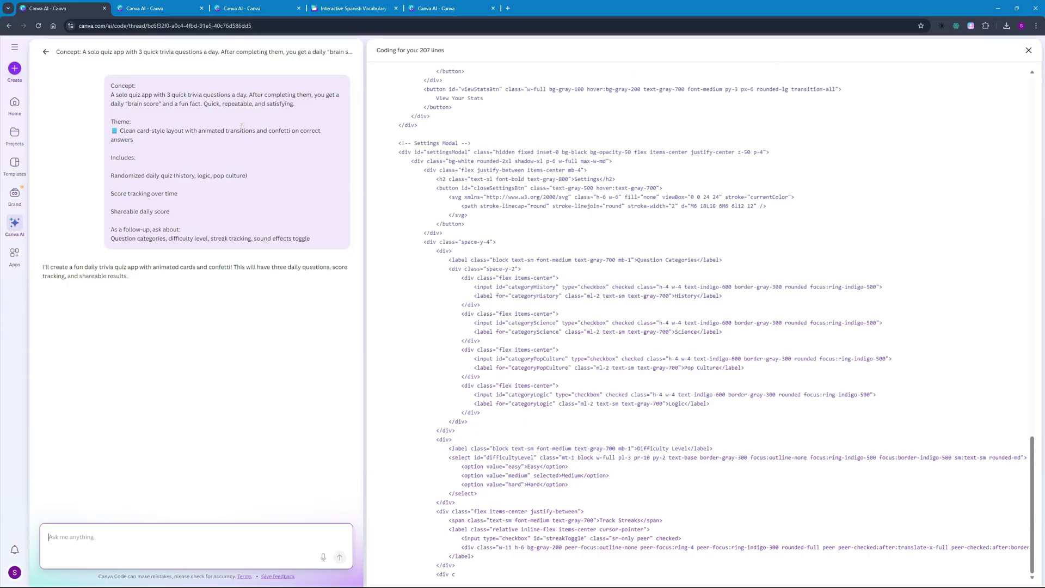
click(436, 8)
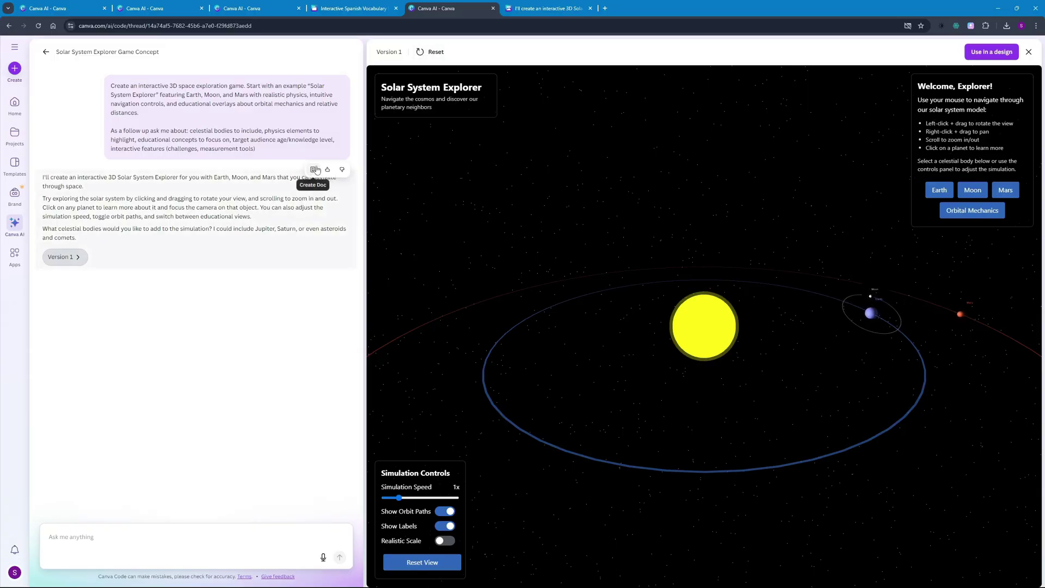
Step: Open the Solar System Explorer doc and scroll through its text
click(517, 6)
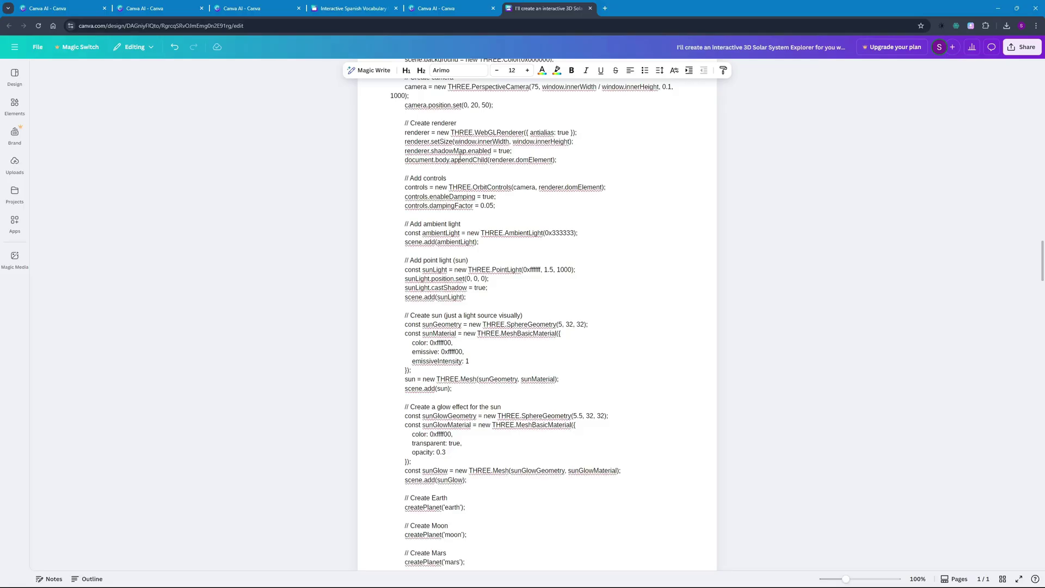
scroll(460, 158, down, 4)
scroll(435, 245, up, 7)
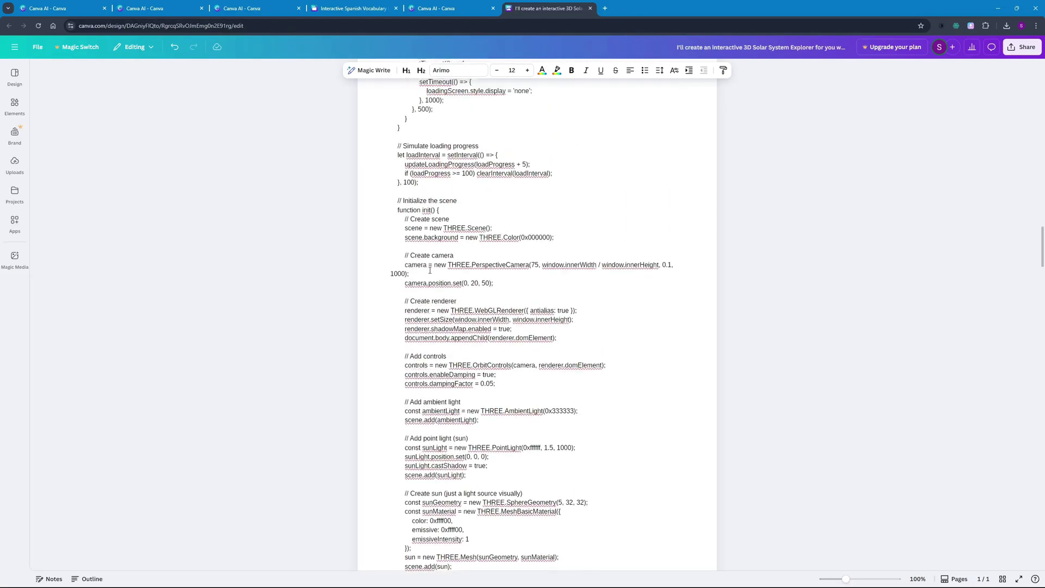
scroll(429, 270, up, 10)
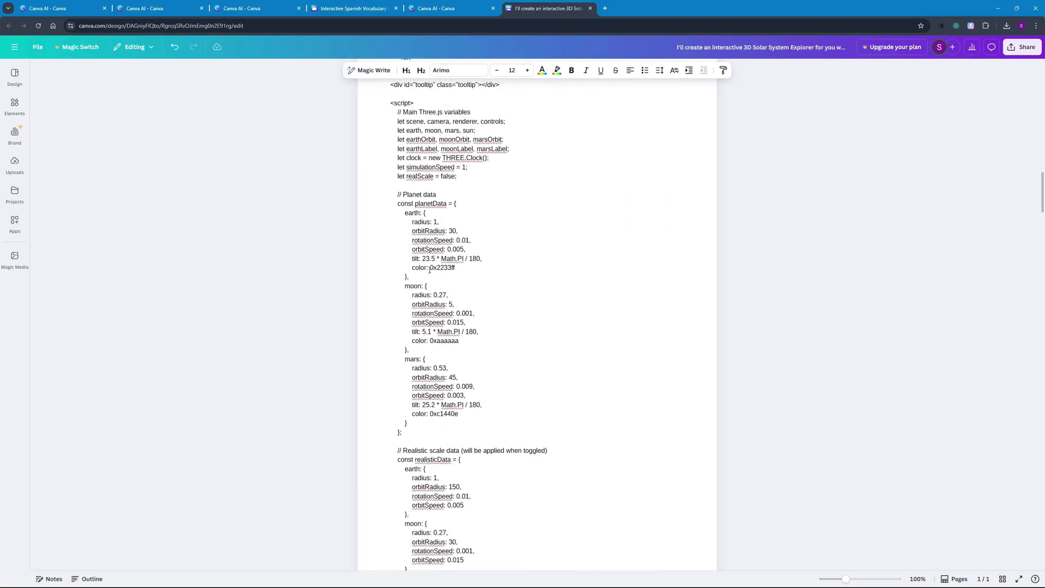
scroll(429, 270, up, 15)
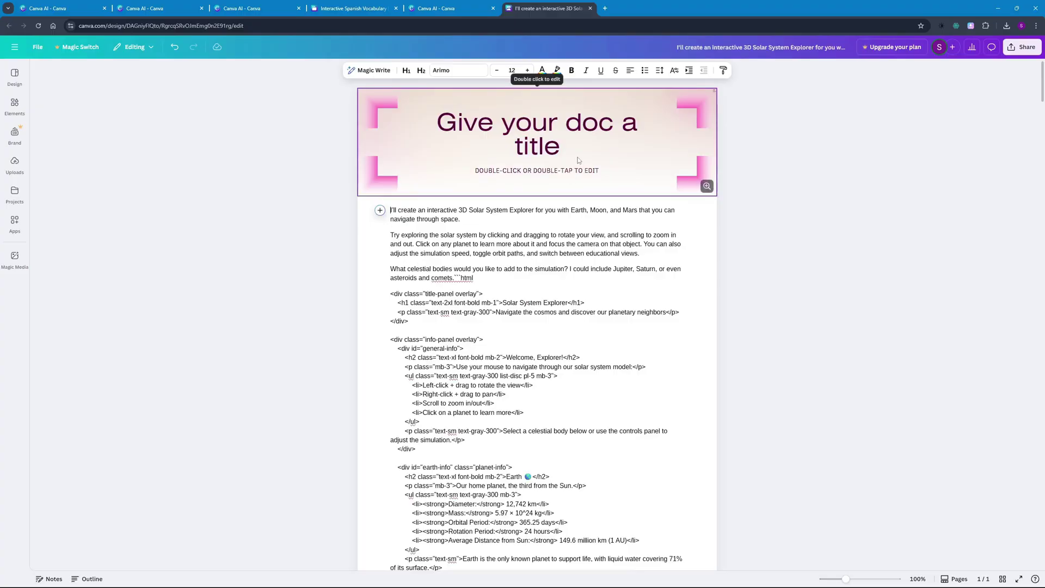
Step: Check the doc's sharing options, select its opening paragraphs, and return to the Daily Brain Boost quiz
click(1022, 47)
scroll(469, 301, down, 5)
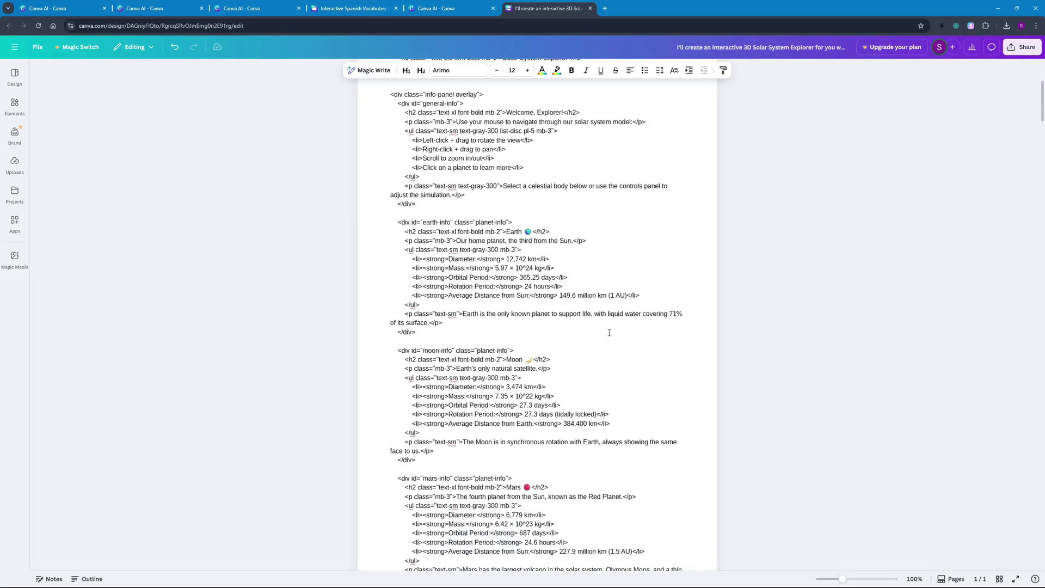
scroll(609, 332, up, 4)
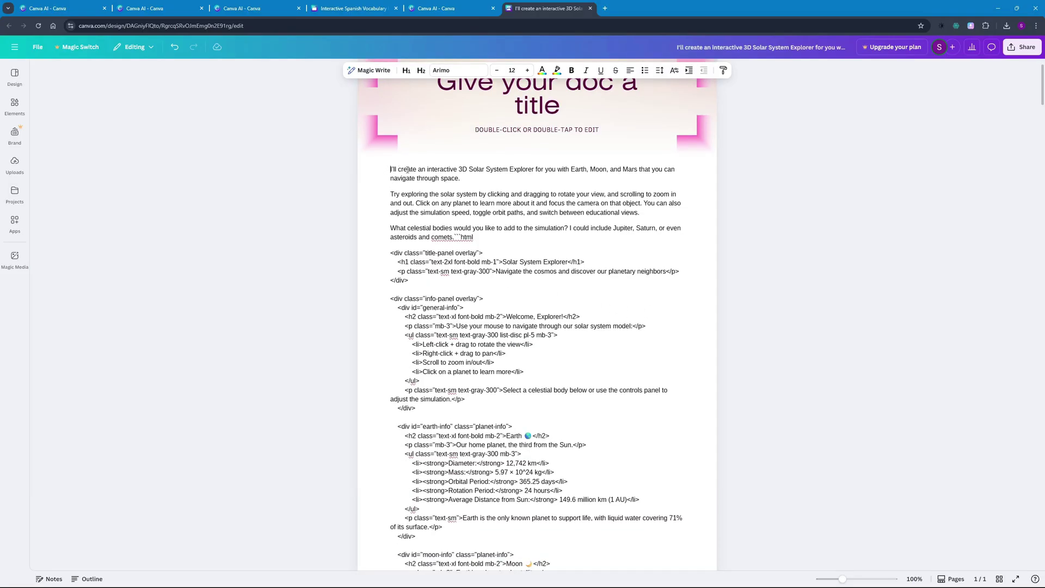
drag(391, 170, 473, 237)
key(ctrl+1)
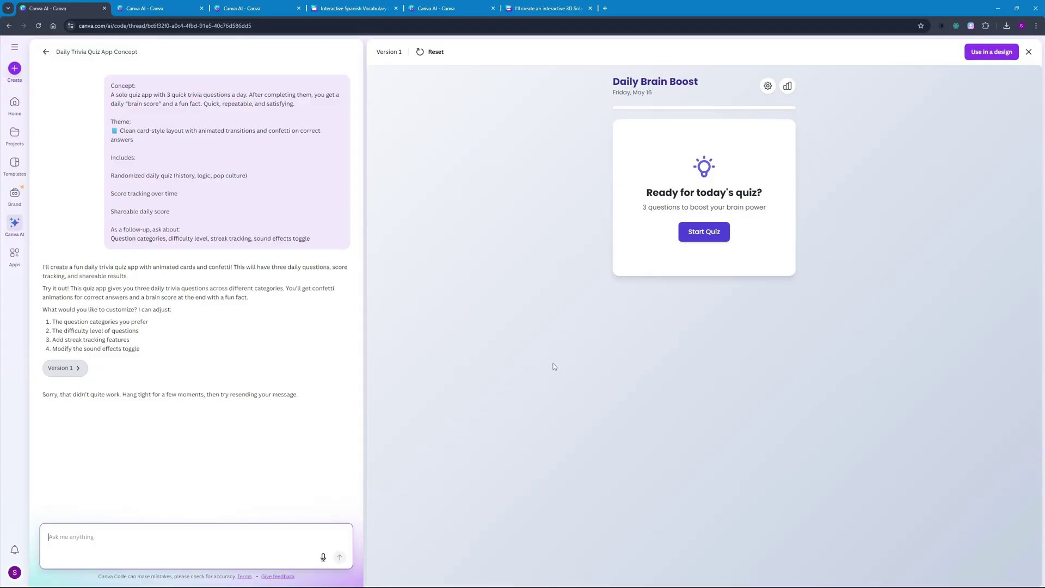
Step: Change the Daily Brain Boost difficulty level to Hard and save the settings
click(768, 87)
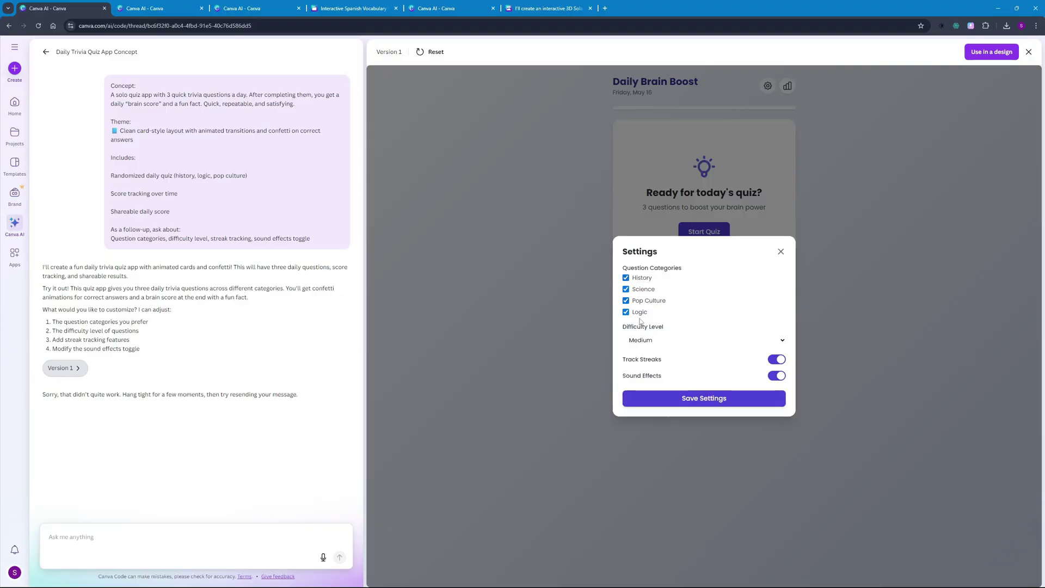
click(782, 340)
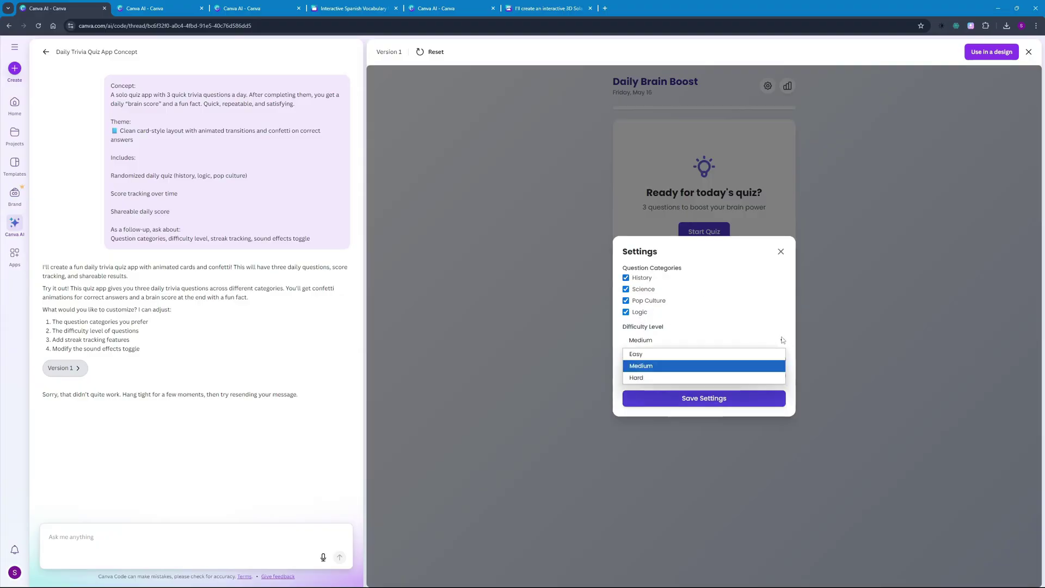
click(649, 379)
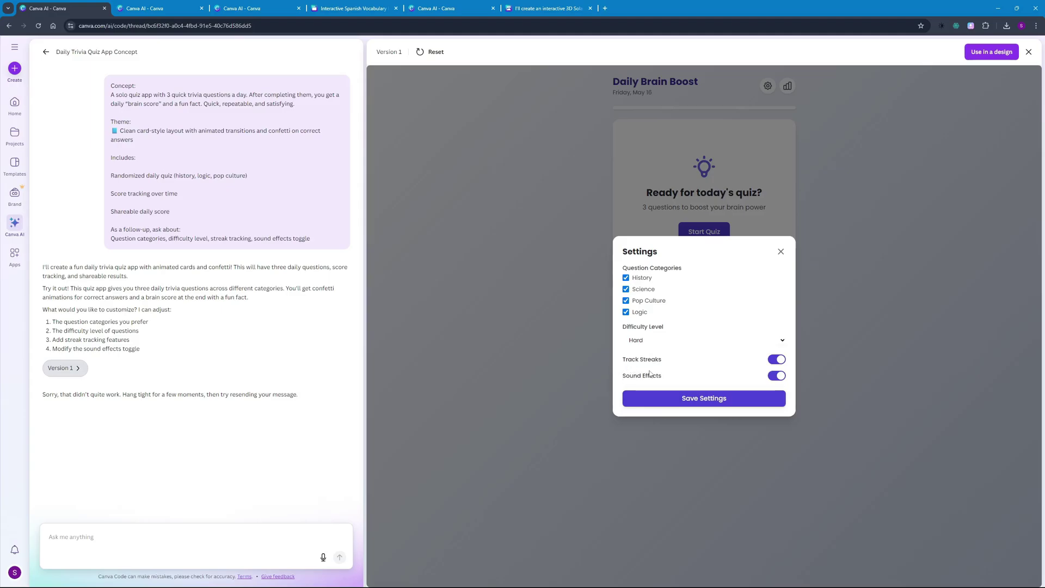
click(716, 399)
Step: Start the quiz and answer The Lighthouse to the first question
click(707, 238)
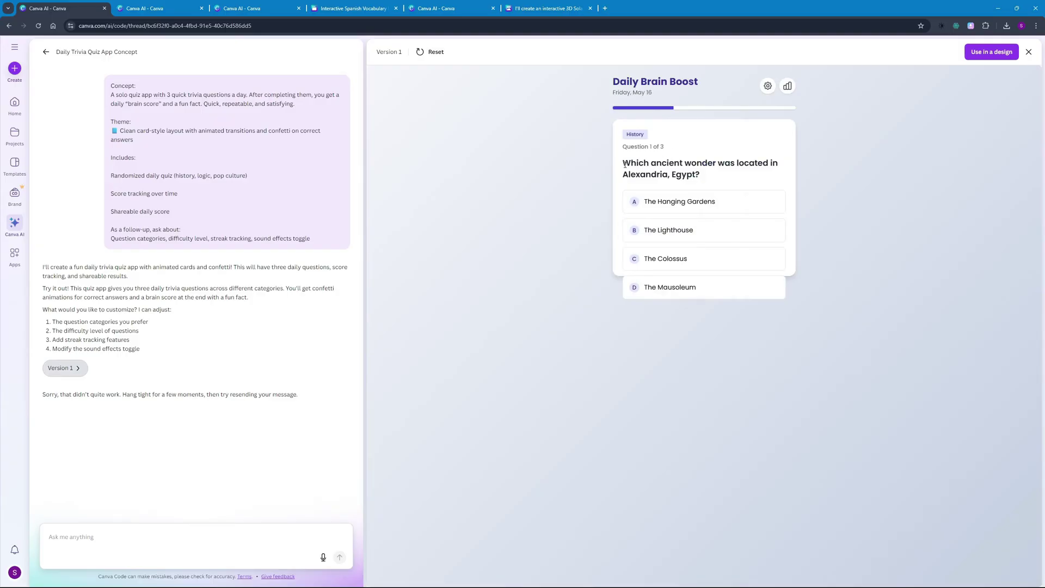
drag(623, 163, 763, 181)
click(763, 182)
click(680, 232)
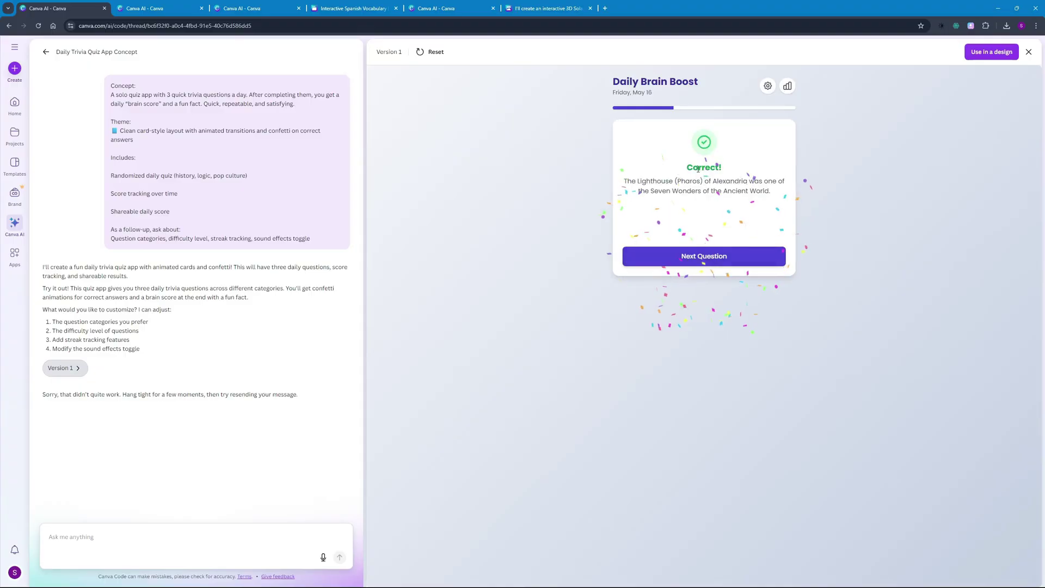
click(703, 260)
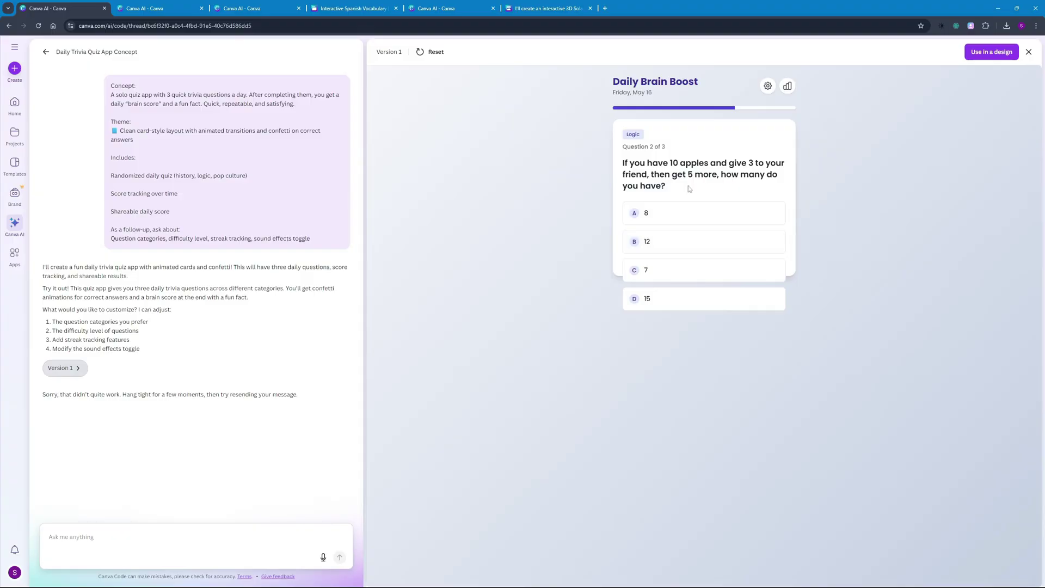
Step: Answer 12 to the apples question and Big Hero 6 to the Baymax question
click(650, 245)
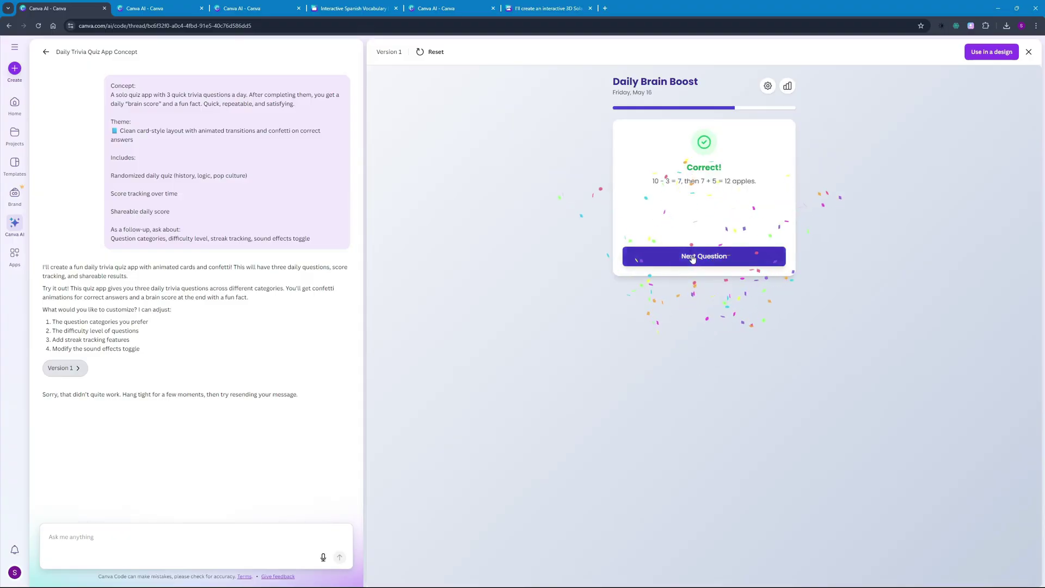
click(697, 256)
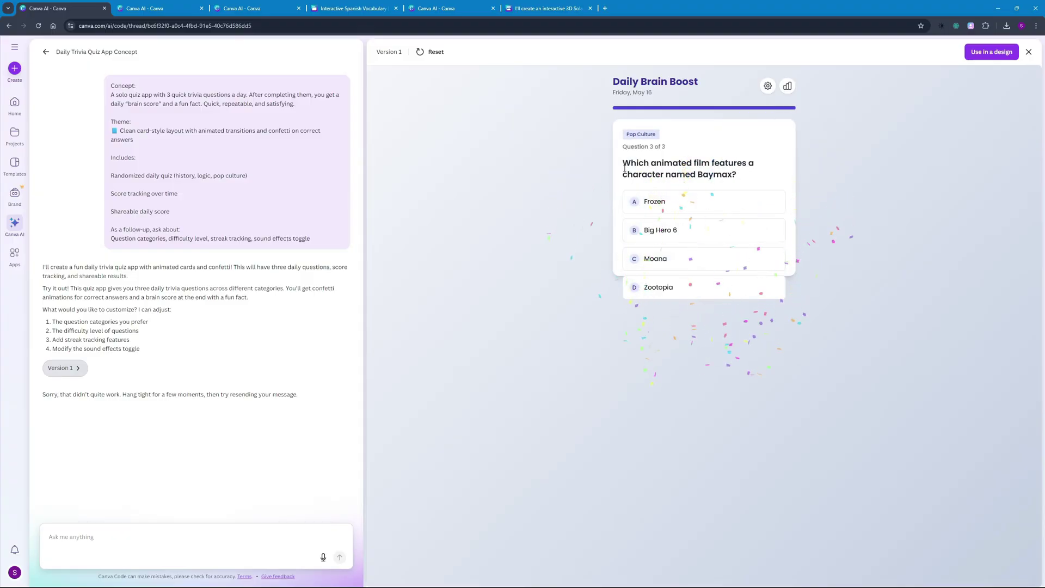
drag(622, 163, 749, 162)
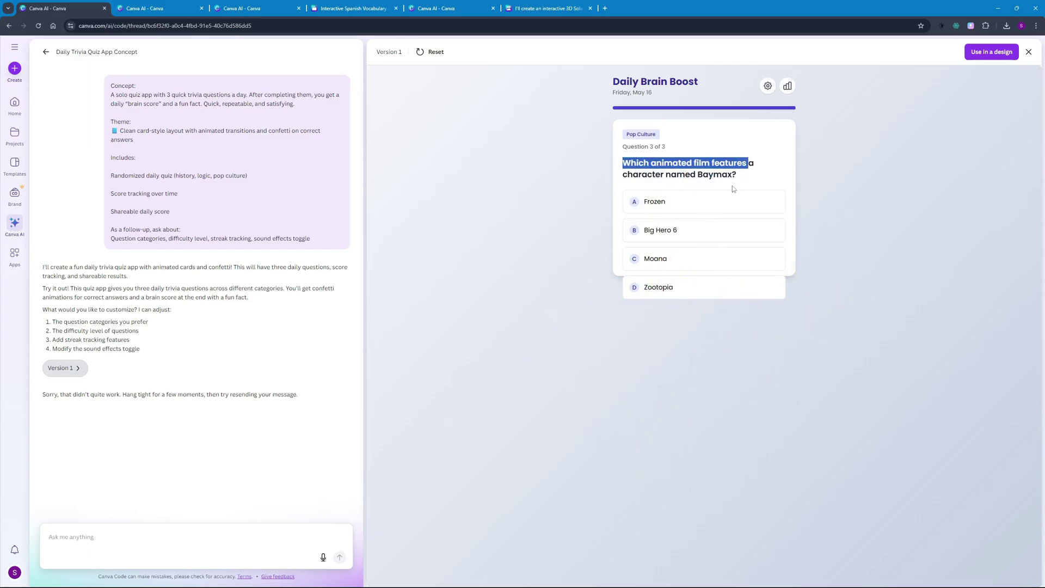
click(677, 231)
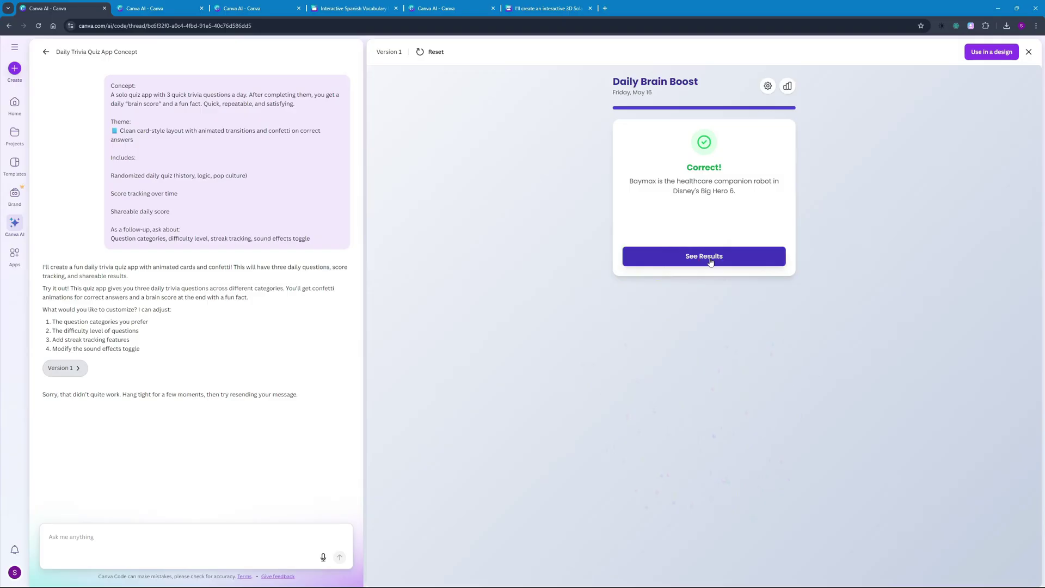
click(710, 262)
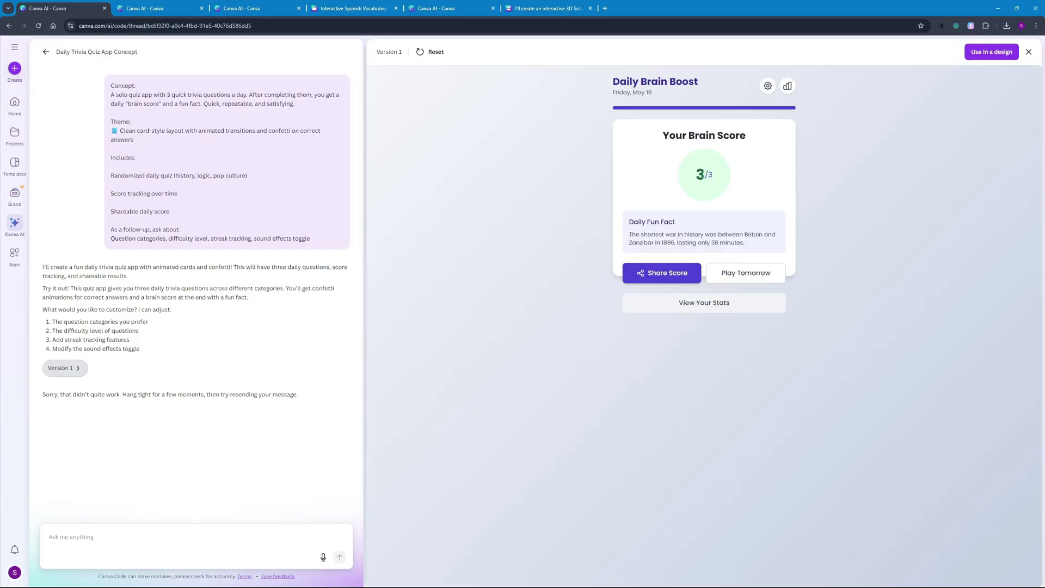
Step: Review the 3/3 score and Daily Fun Fact, check the last seven days' stats, then switch to the Solar System Explorer
drag(694, 178, 720, 176)
drag(700, 219, 628, 221)
click(631, 222)
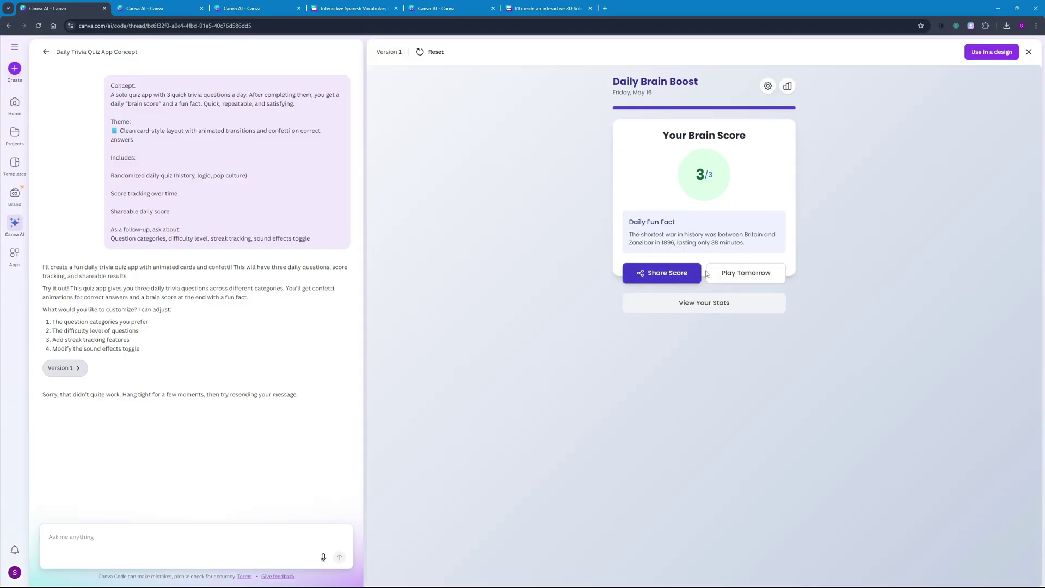
click(708, 302)
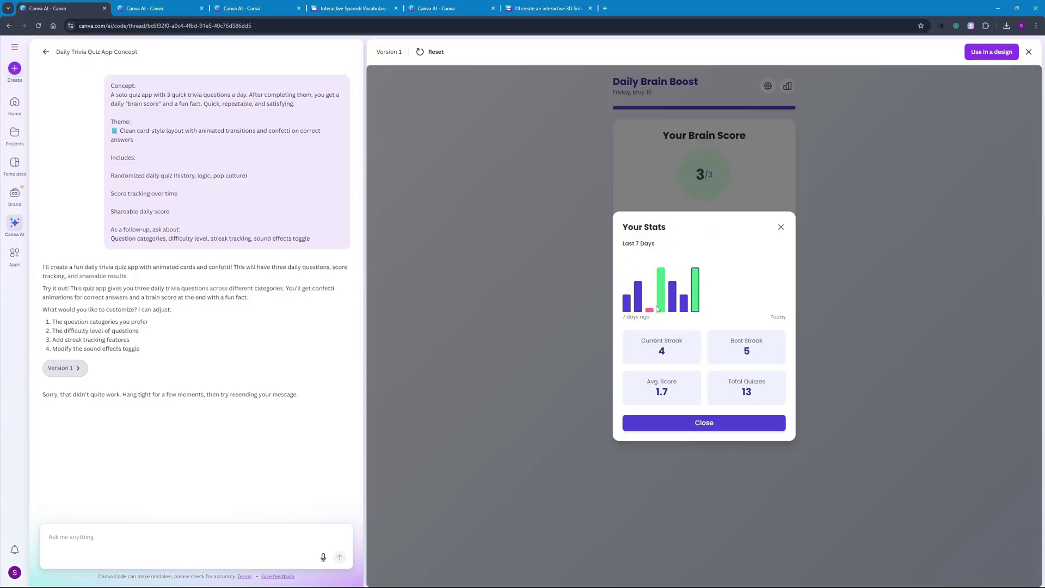
click(705, 428)
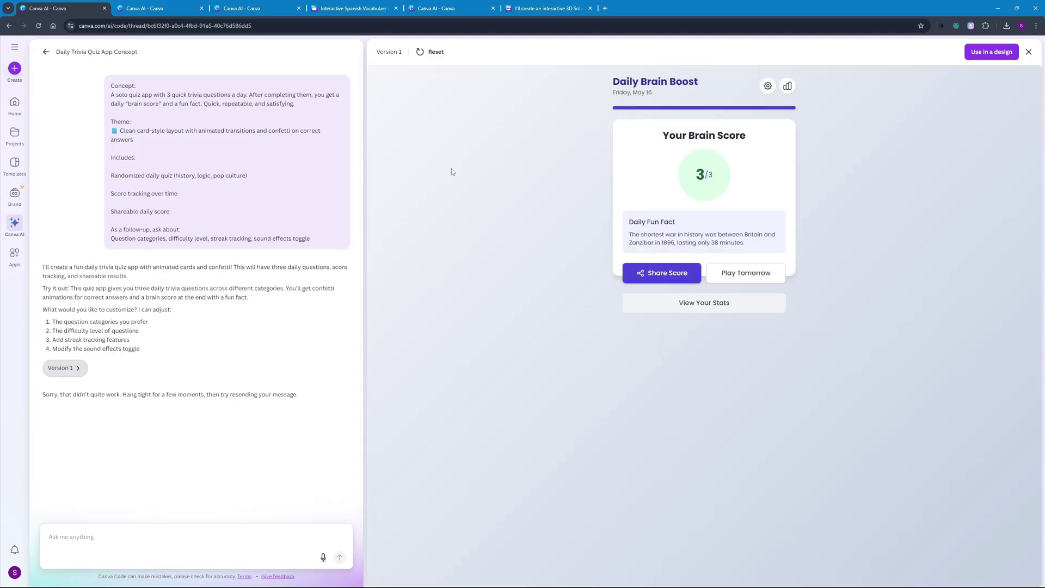
key(ctrl+5)
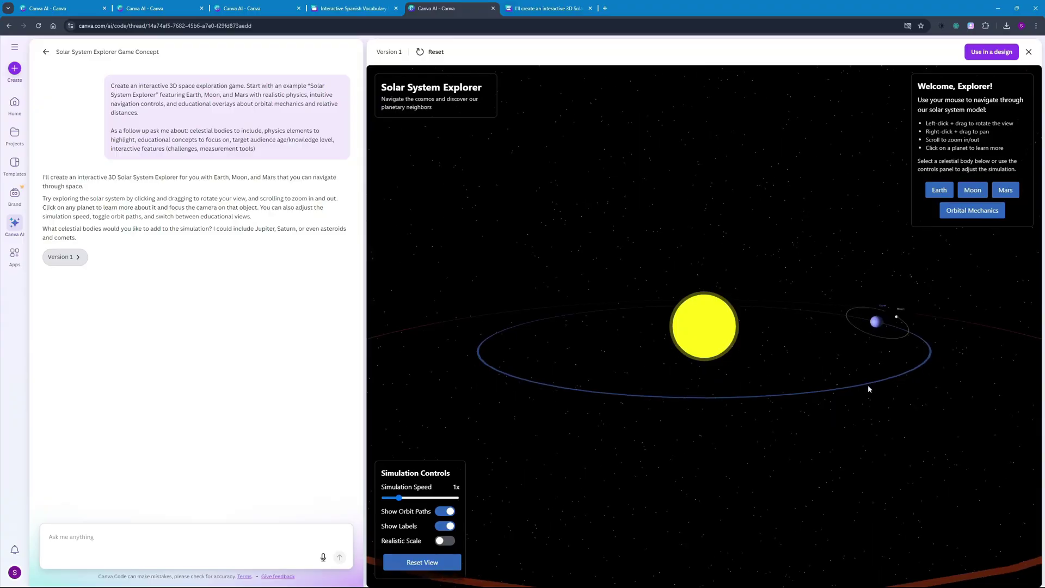
Step: Tilt the solar system view, show Earth's facts, raise speed to 5.0x, then go to the Spanish flashcards
drag(867, 384, 706, 400)
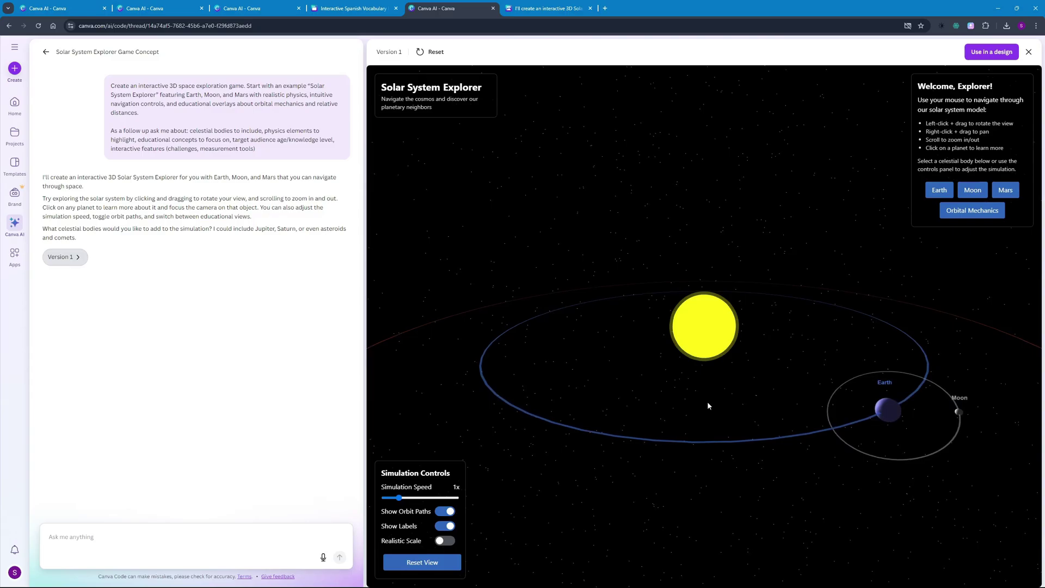
click(939, 190)
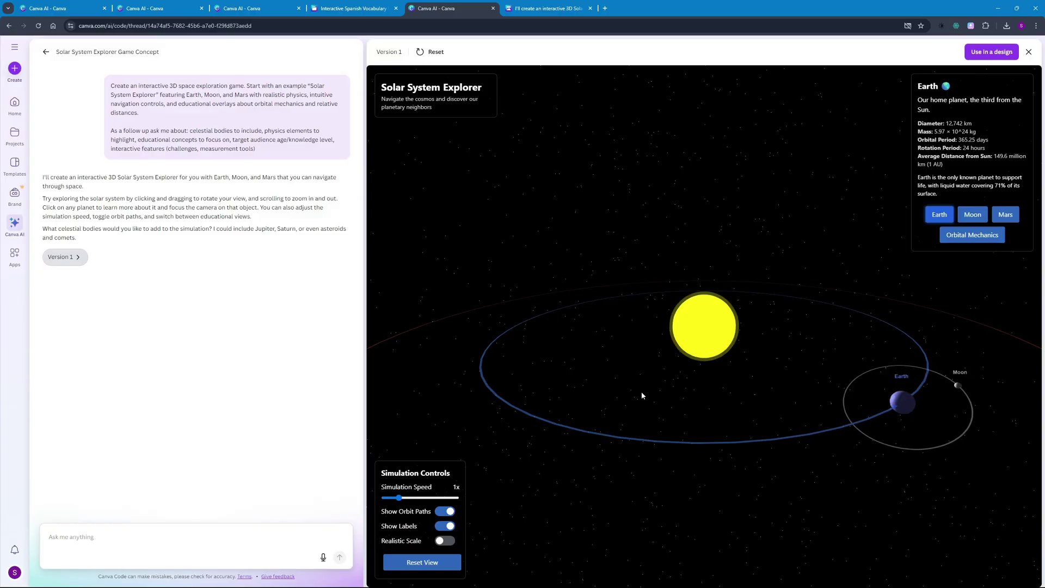
drag(392, 498, 481, 488)
key(ctrl+3)
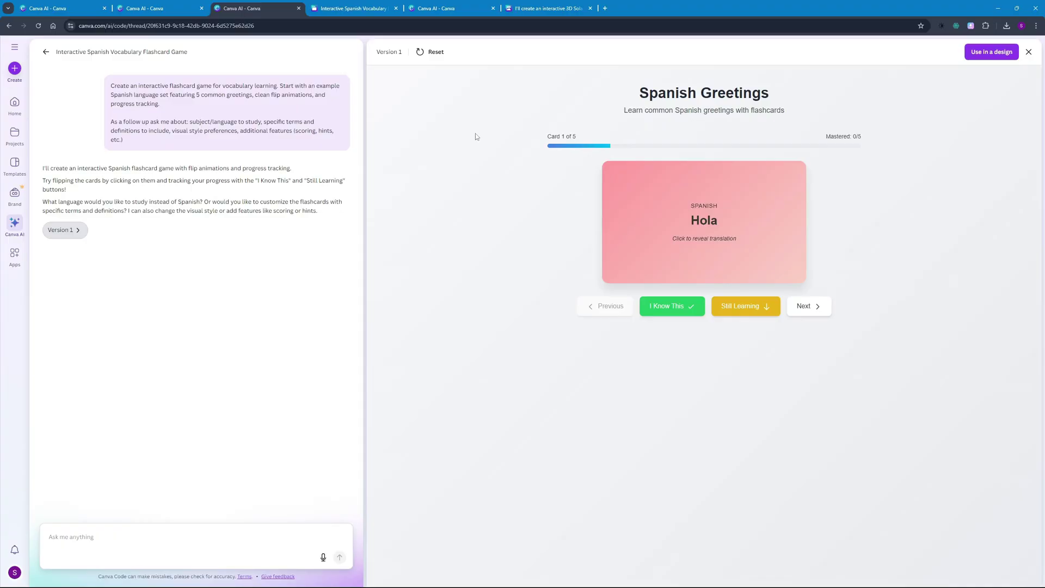
Step: Look over the Team Connect game and Daily Brain Boost quiz, then scroll the Solar System Explorer doc
key(ctrl+shift+Tab)
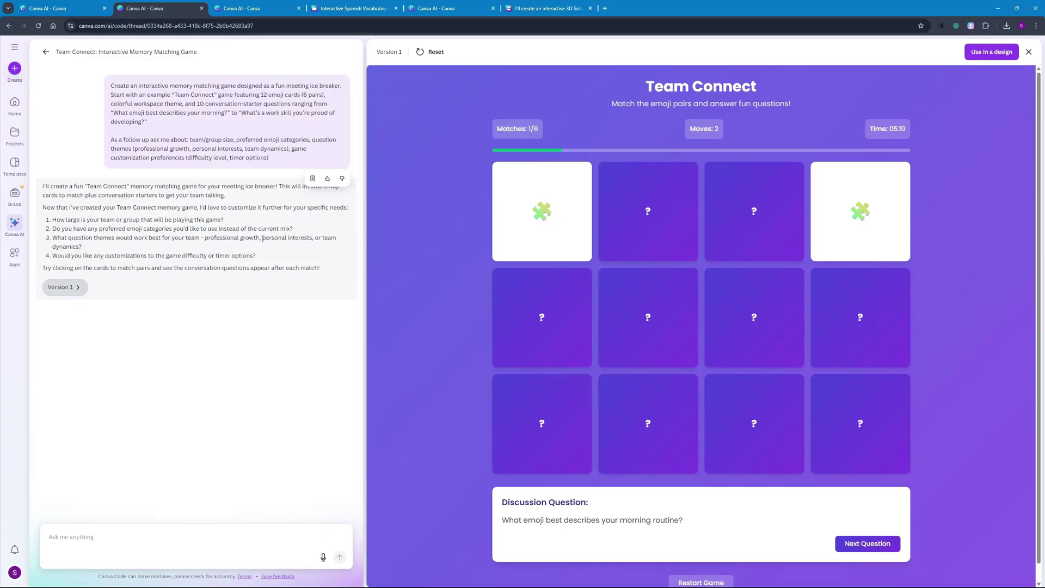
click(39, 7)
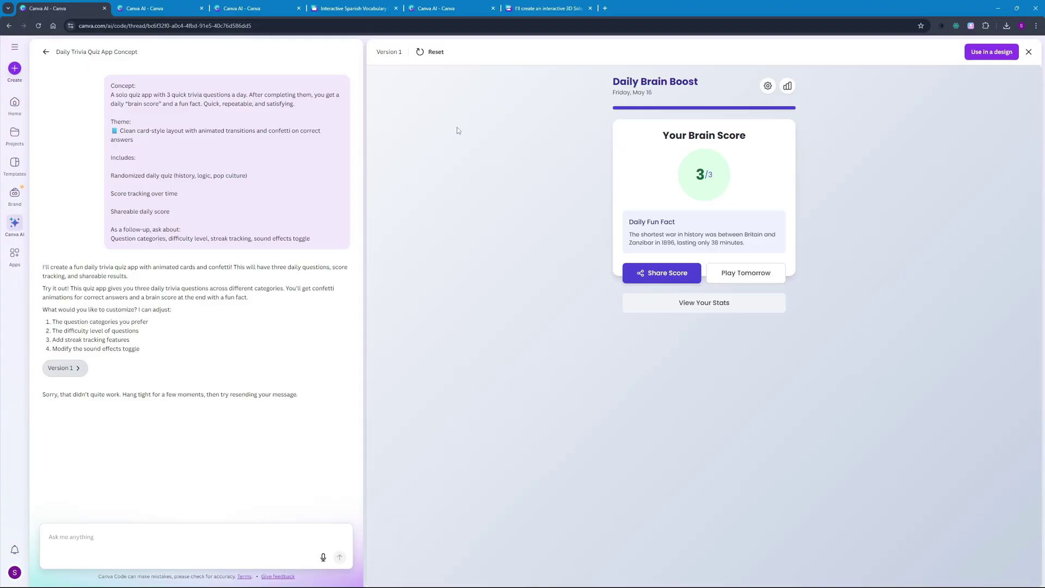
click(529, 8)
scroll(364, 251, down, 5)
Step: Return to the Solar System Explorer, tilt the view from above, and zoom out over all orbits
click(353, 8)
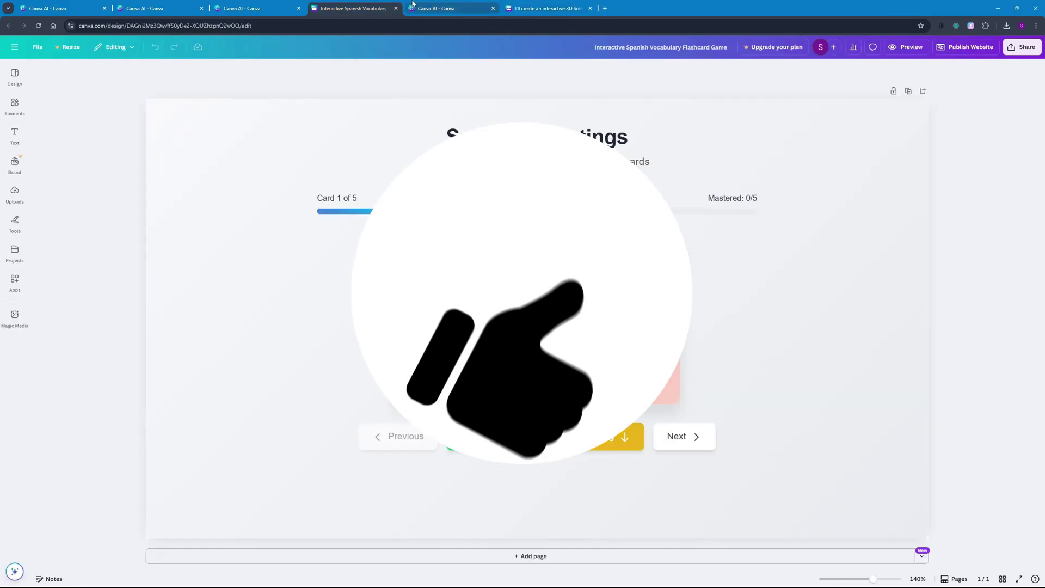
click(435, 7)
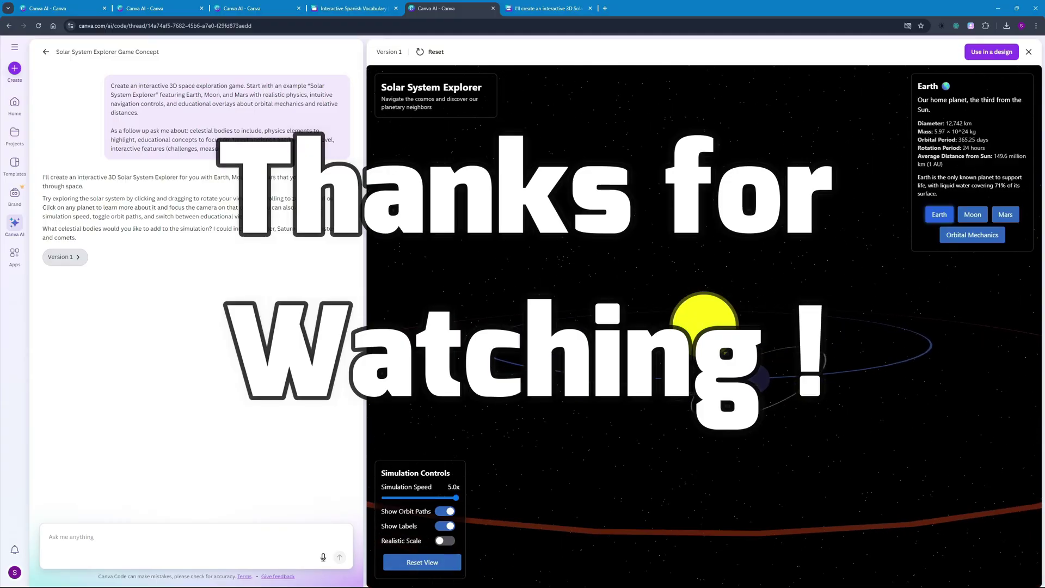
drag(721, 367, 684, 396)
scroll(679, 390, down, 3)
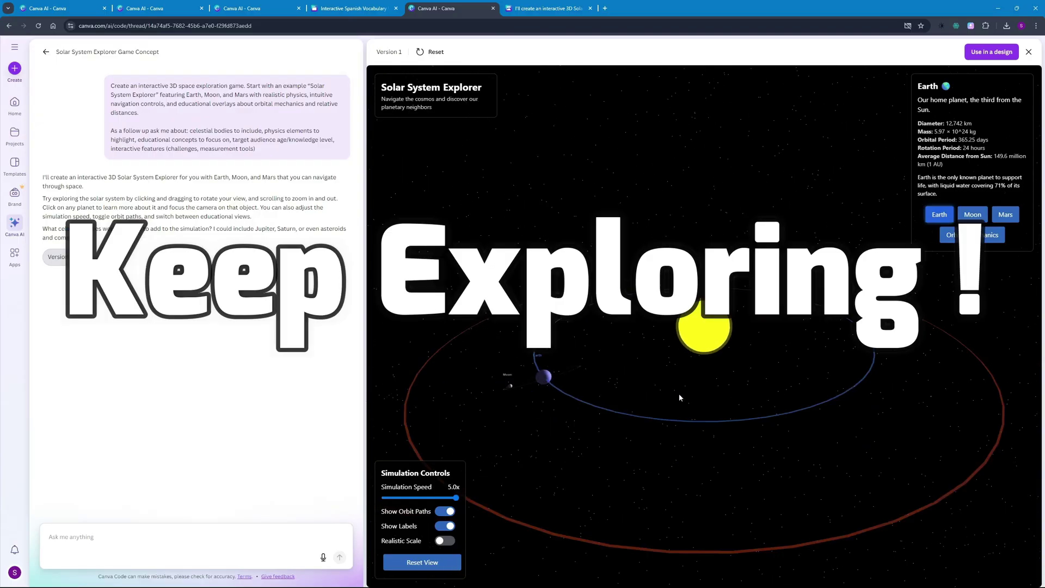